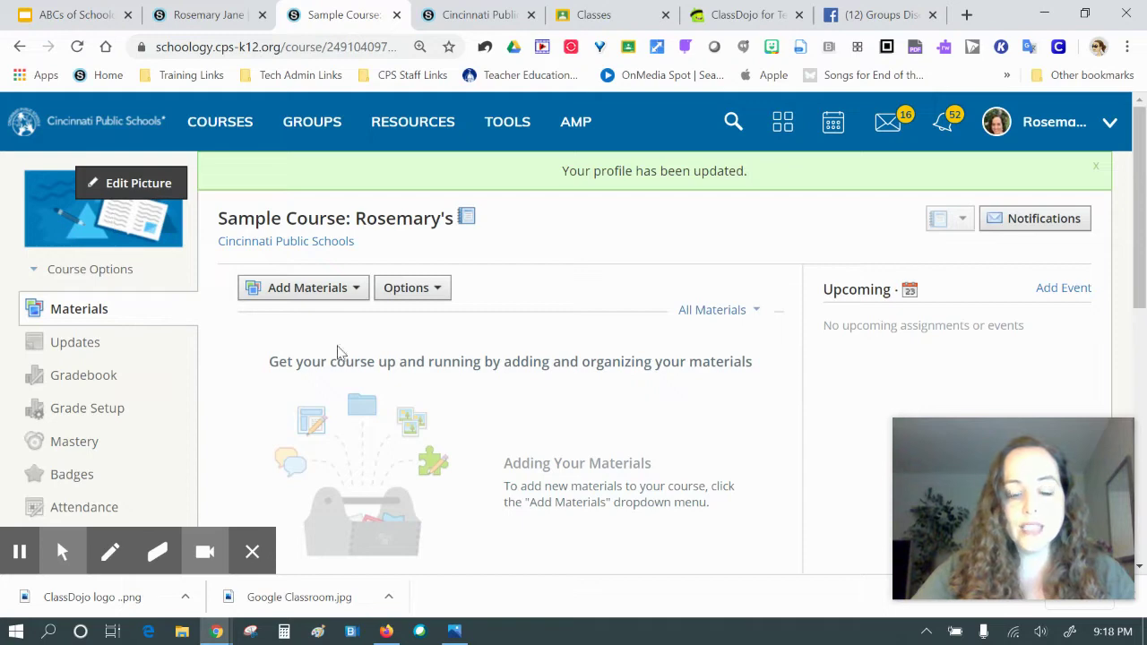
Step: Check the student-view screenshot of courses without images, and set the sample course's picture to the purple math-tools image
left_click(454, 631)
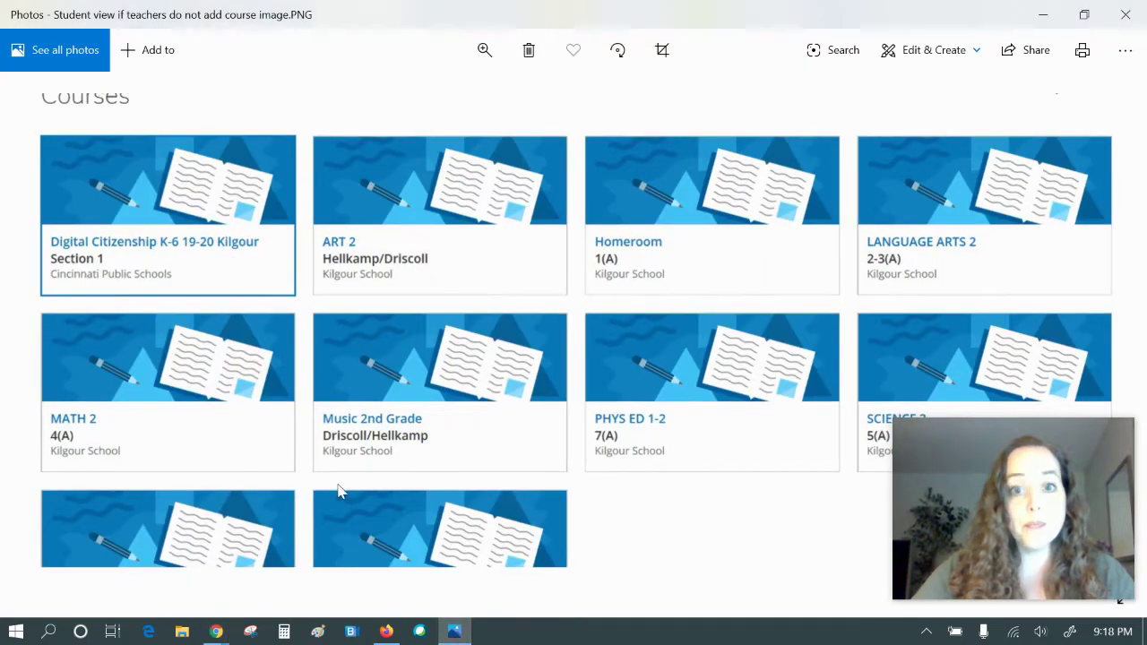
left_click(458, 632)
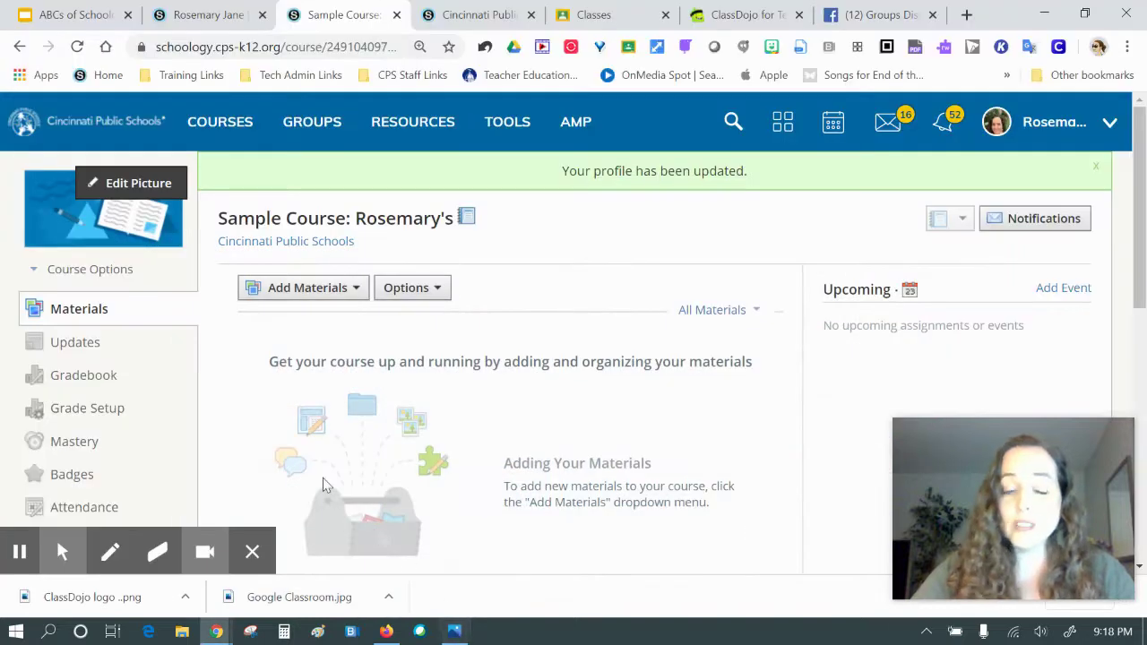
left_click(146, 184)
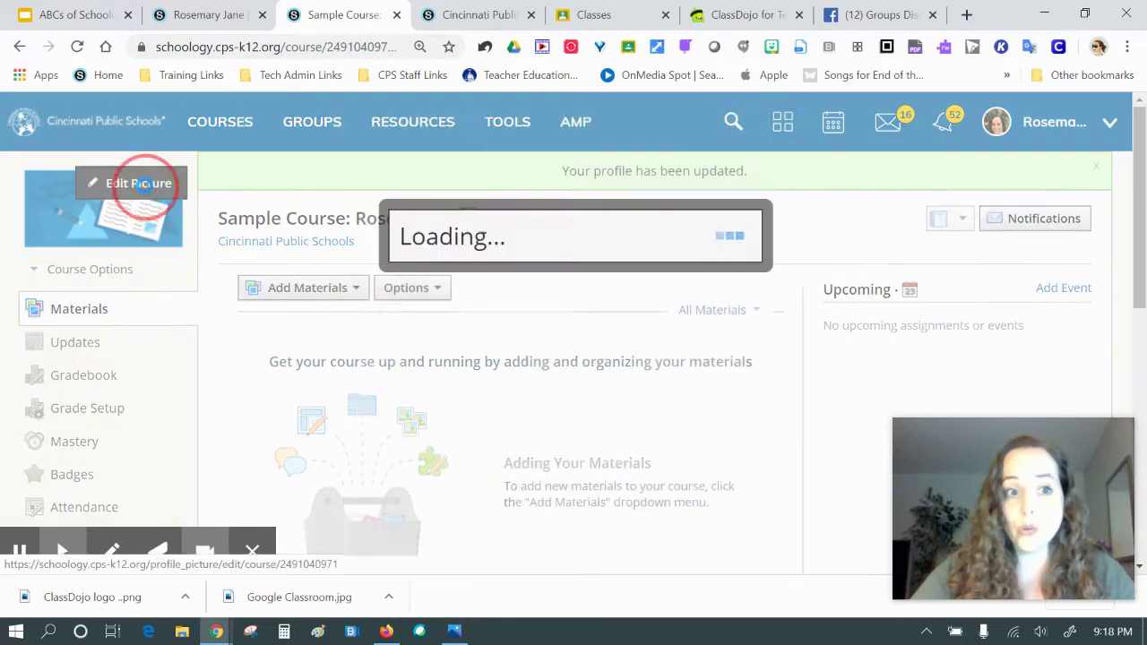
scroll(717, 305, "down", 3)
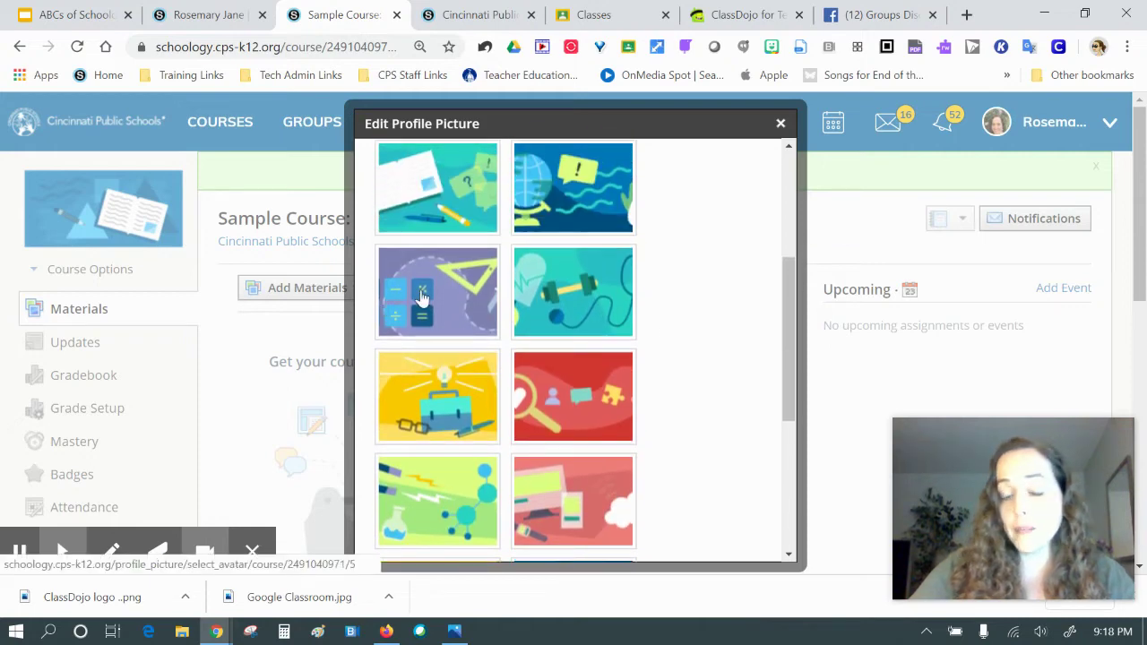
left_click(422, 296)
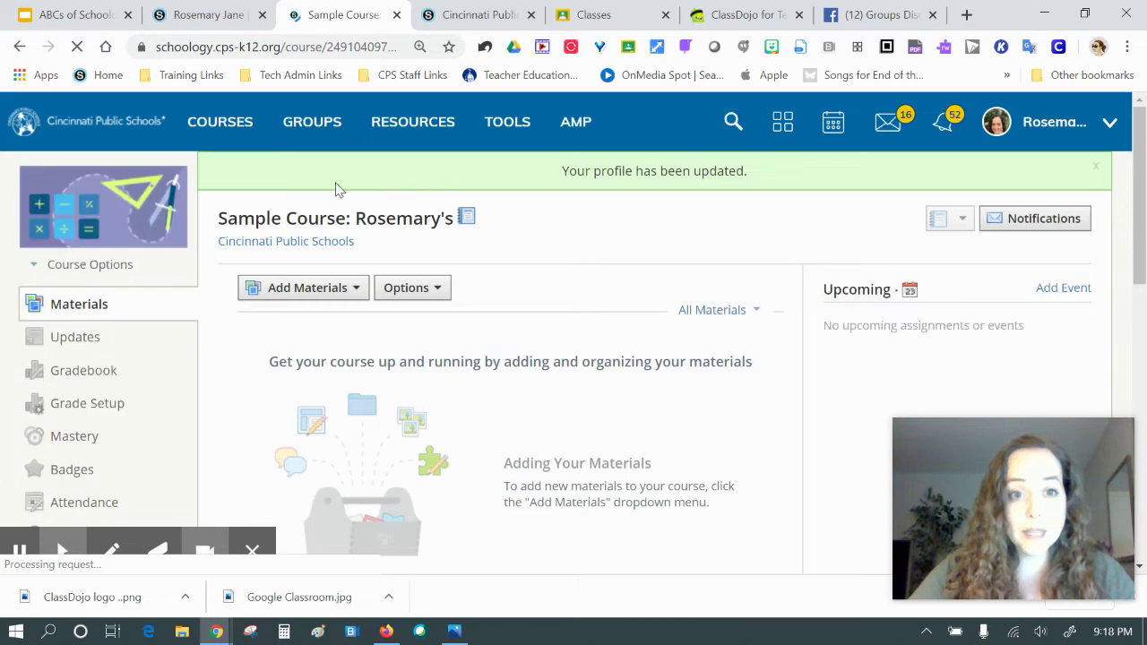
Step: Review the course picture options and the types of materials that can be added to the course
left_click(136, 182)
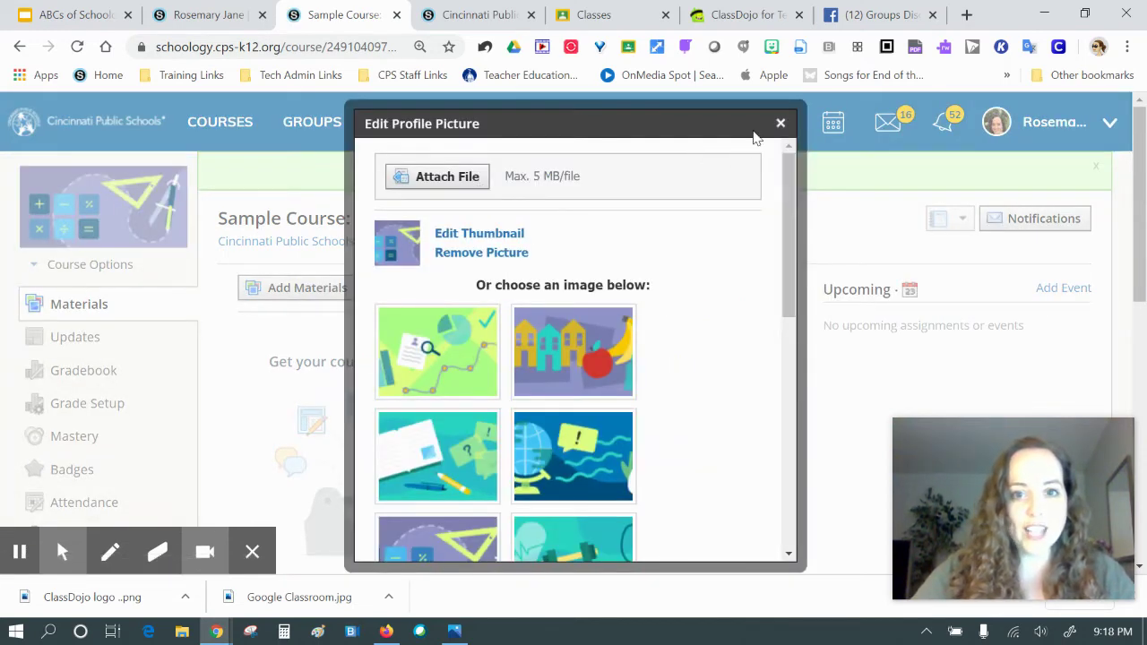
left_click(781, 122)
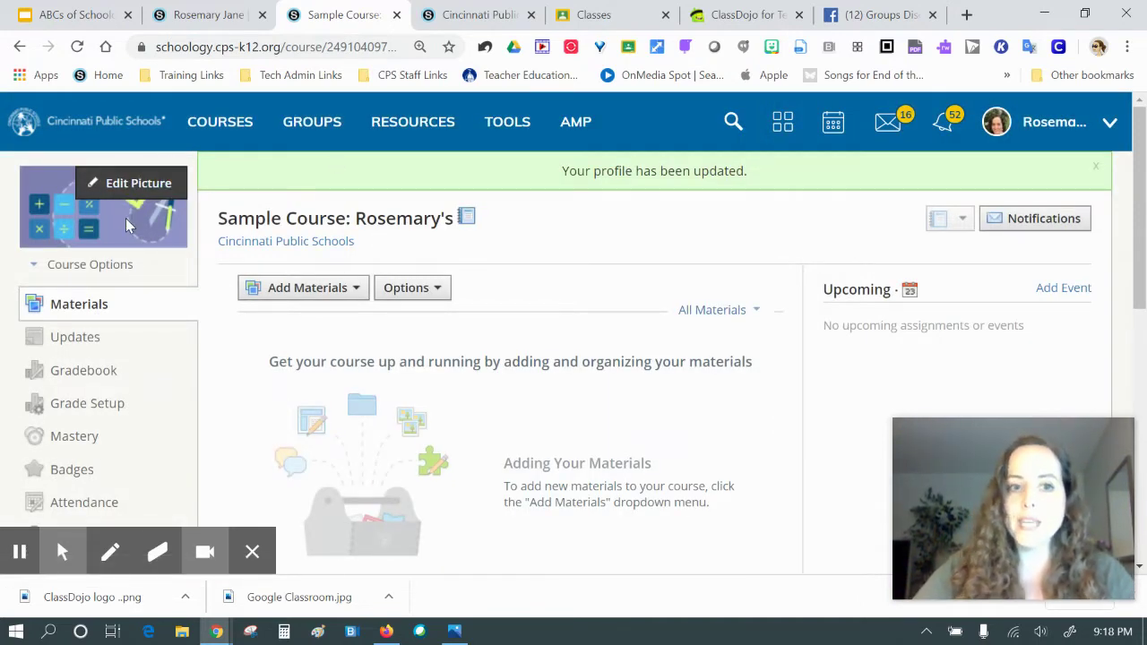
left_click(339, 296)
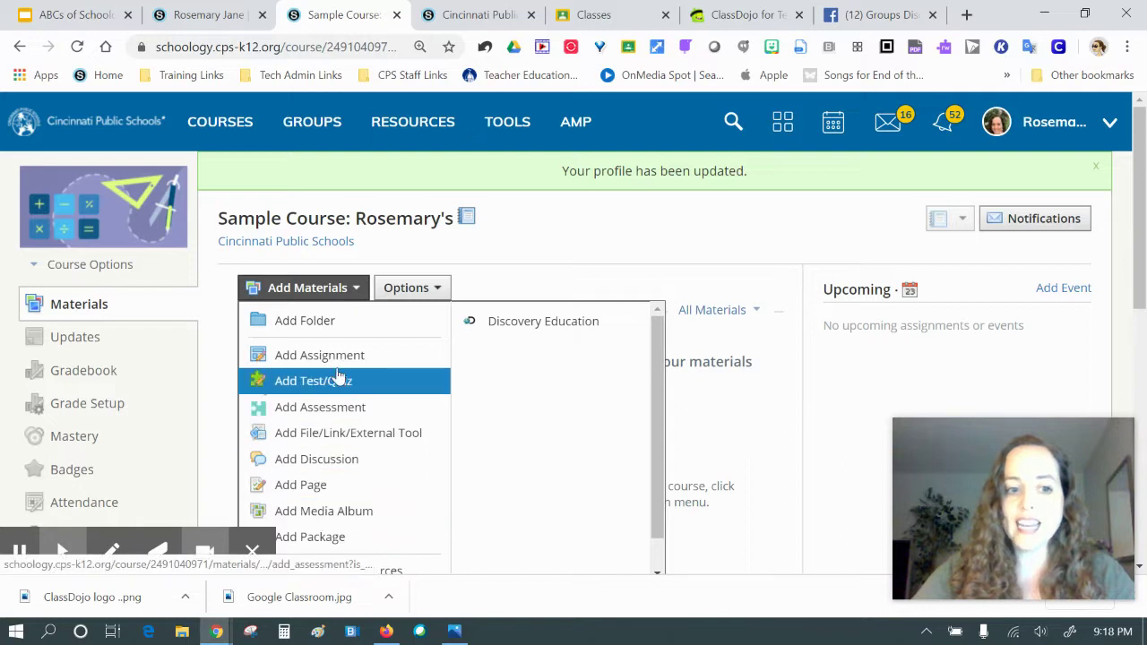
left_click(429, 448)
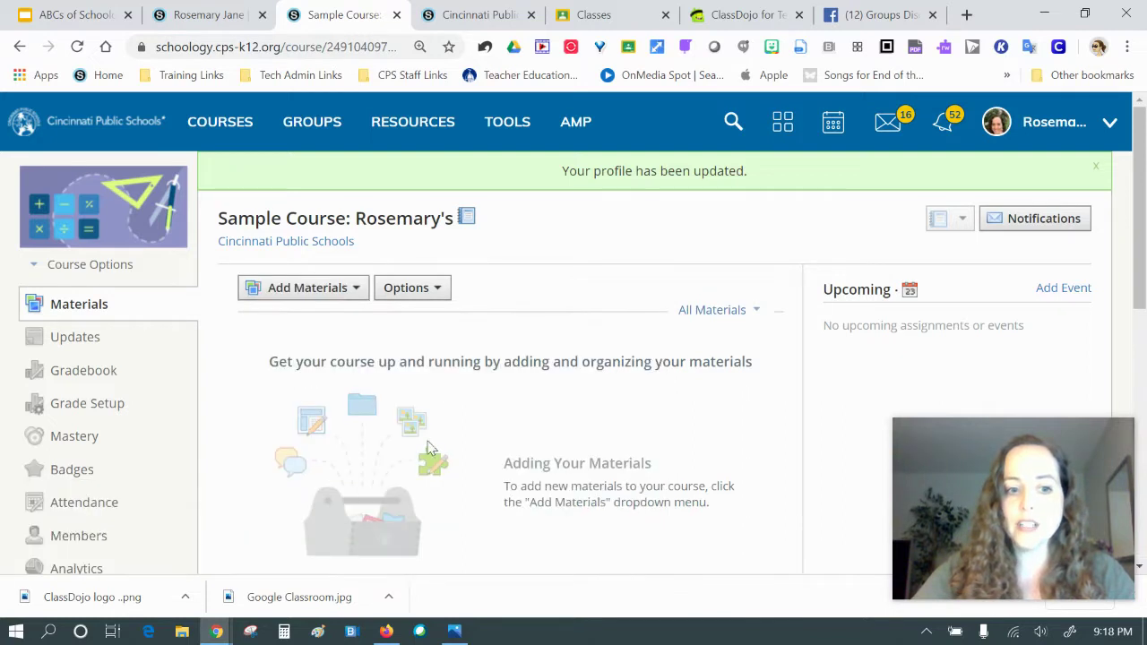
left_click(341, 288)
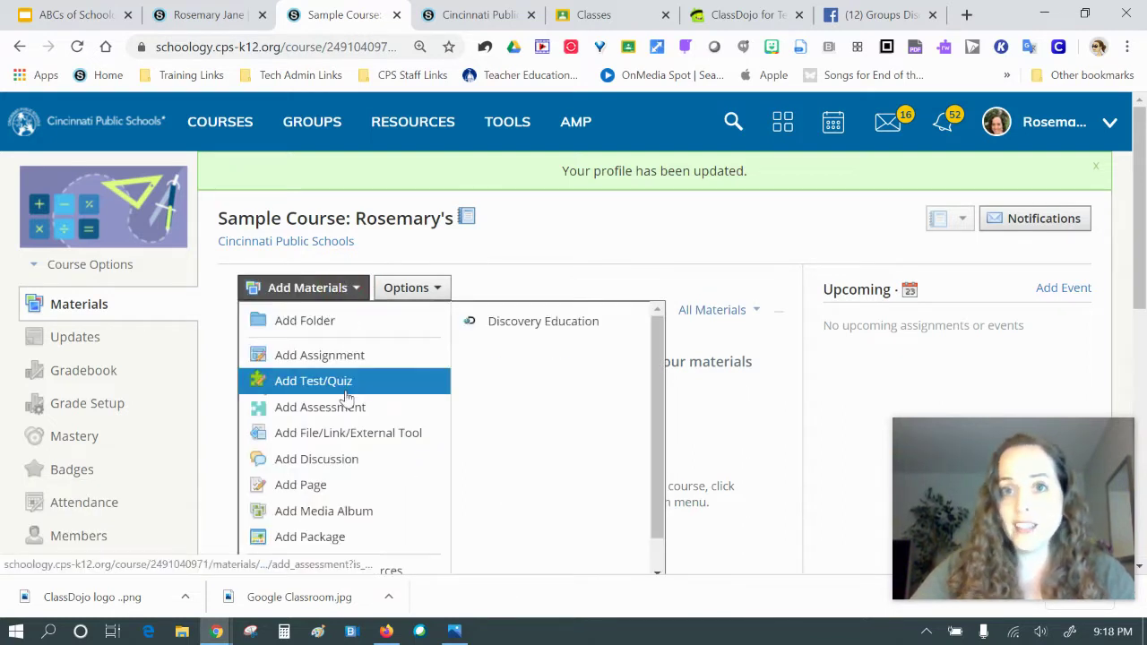
Step: Look through the "For Teachers - Templates You Can Use NOW" folder in the Cincinnati Public Schools resources
left_click(476, 15)
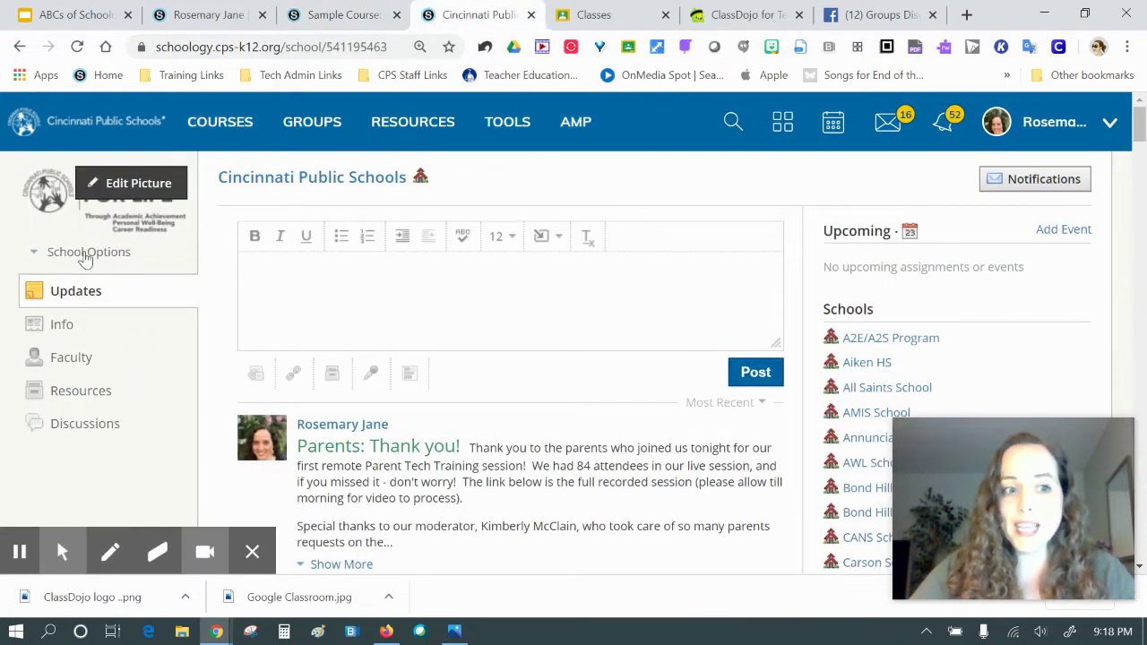
left_click(81, 391)
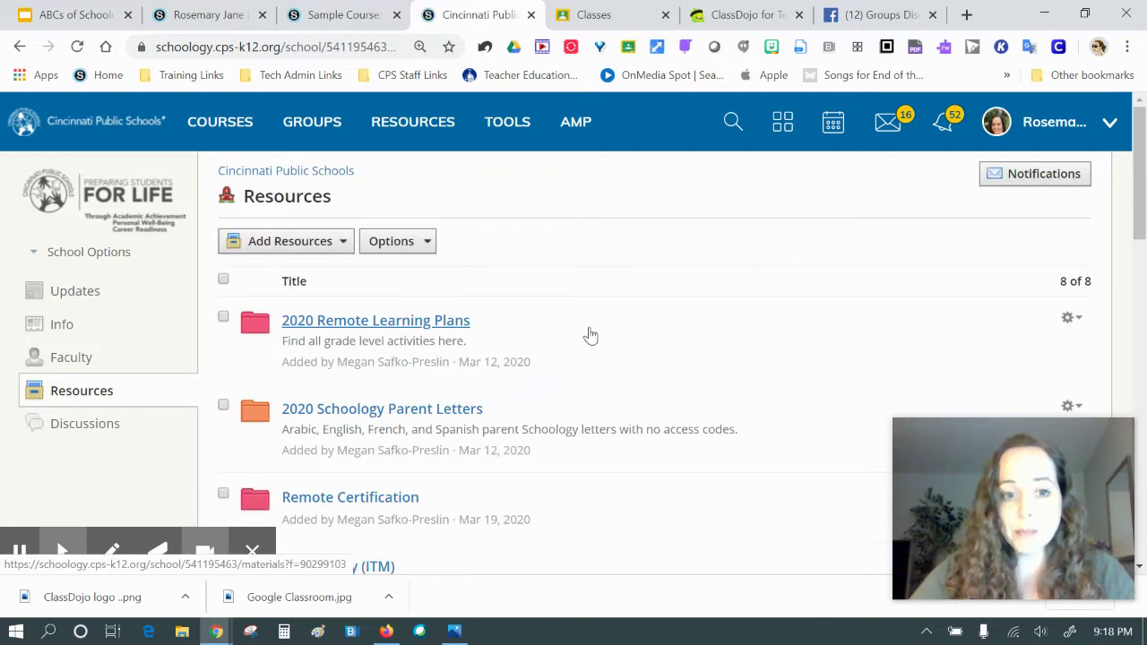
scroll(588, 334, "down", 5)
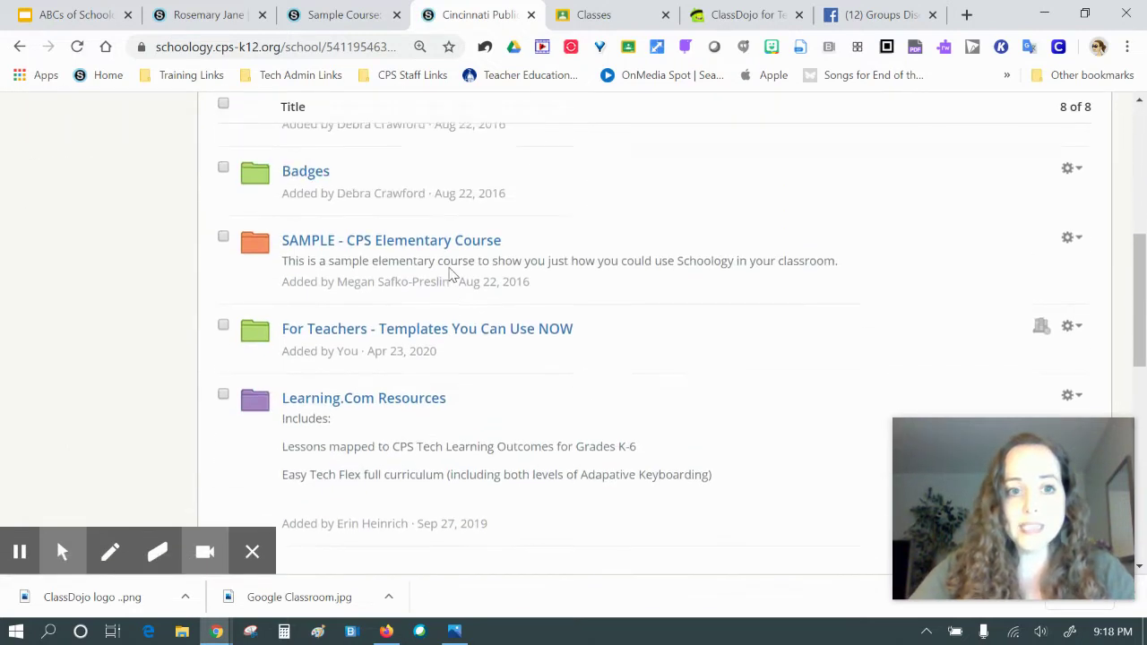
scroll(453, 275, "up", 1)
left_click(332, 350)
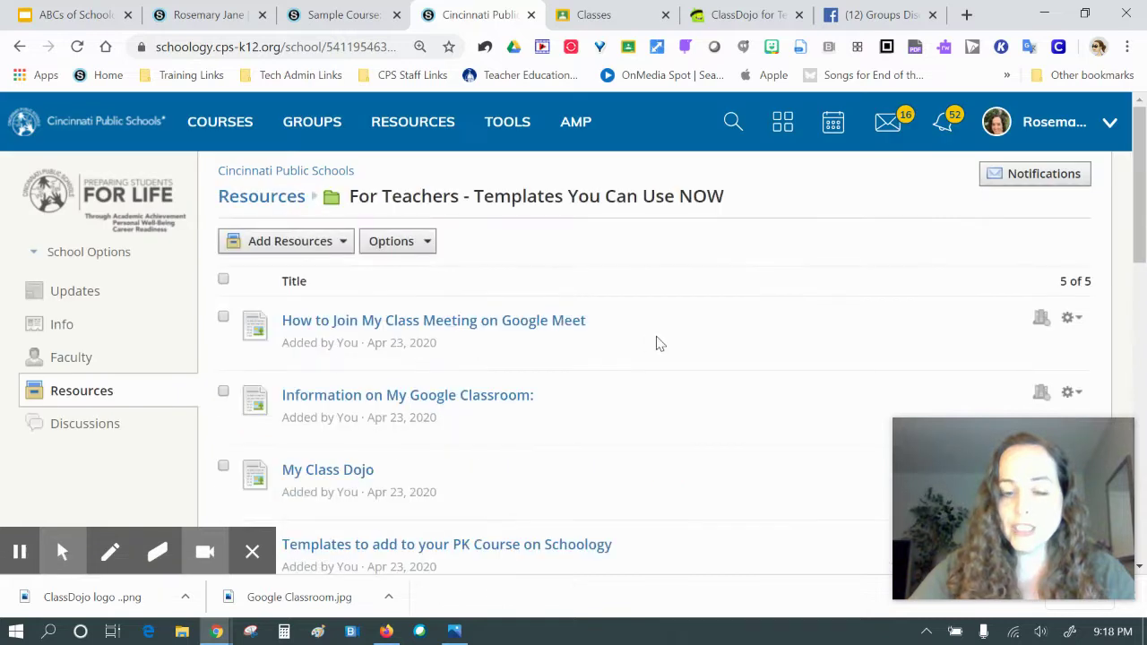
scroll(563, 313, "down", 1)
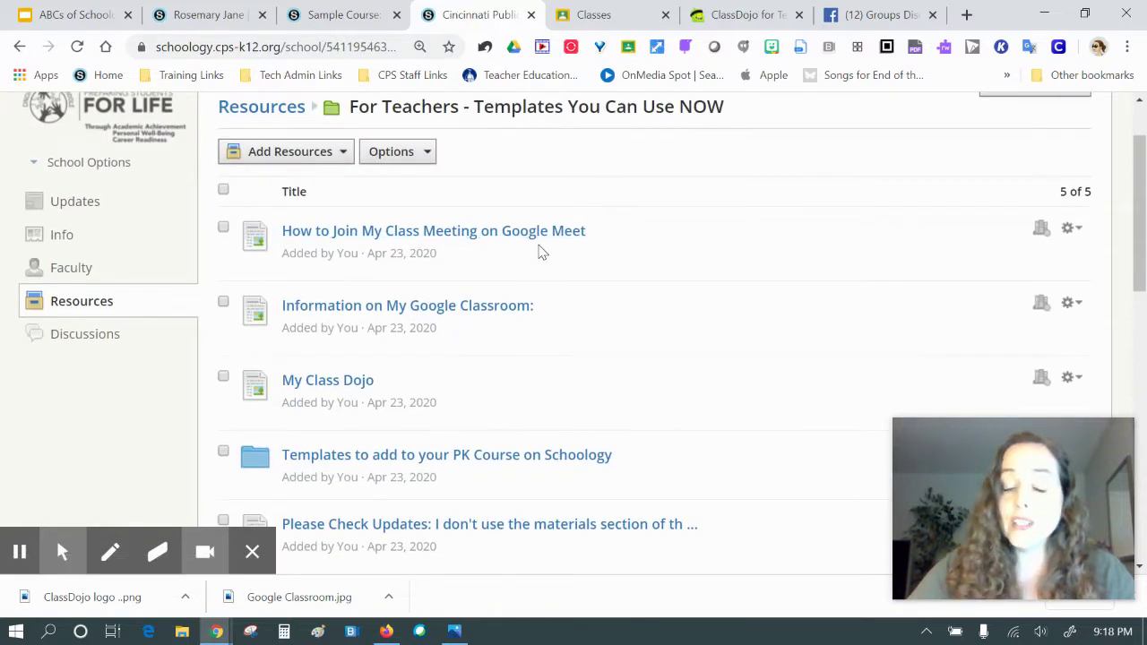
scroll(583, 268, "down", 1)
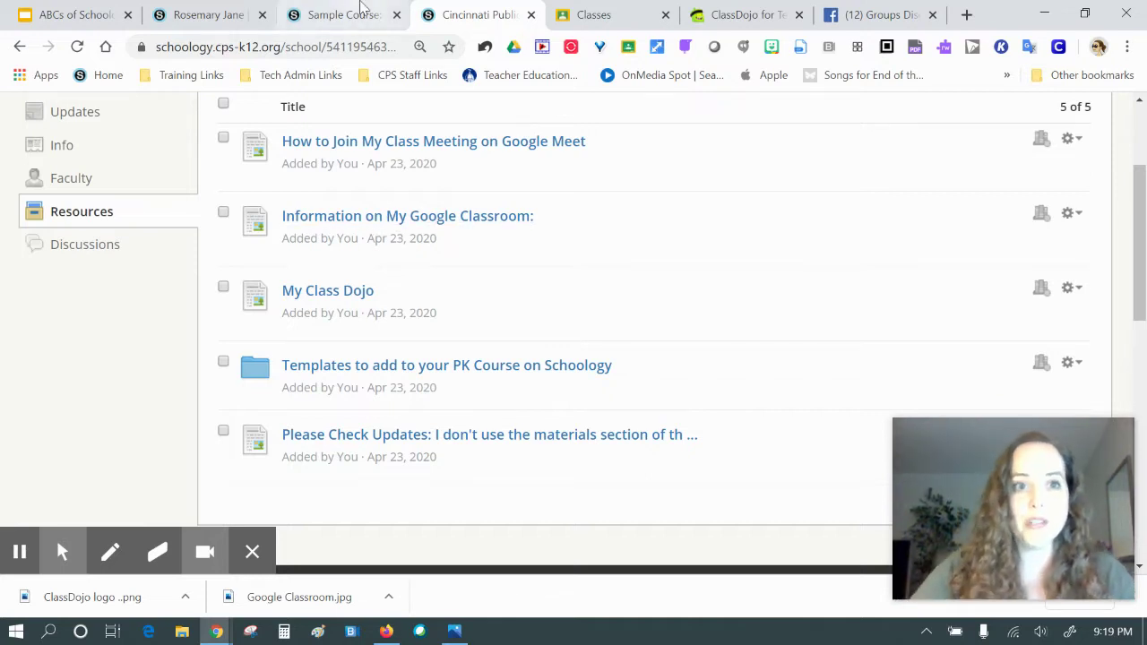
scroll(476, 333, "up", 1)
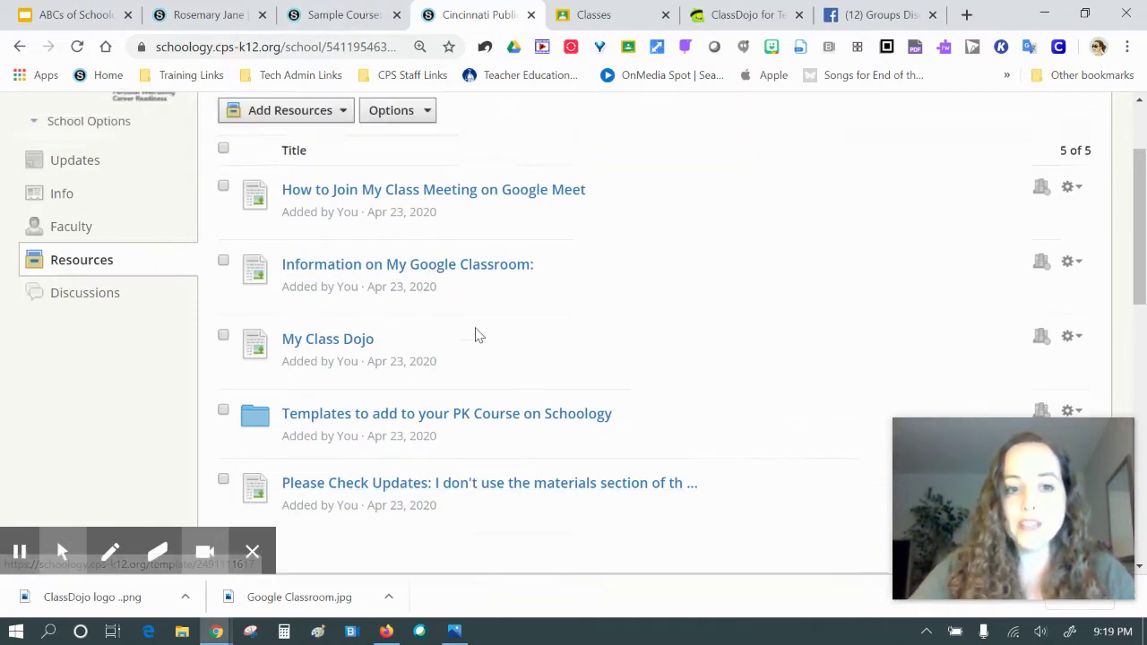
Step: In the sample course, start an import from resources and show the school resources of Cincinnati Public Schools
left_click(316, 13)
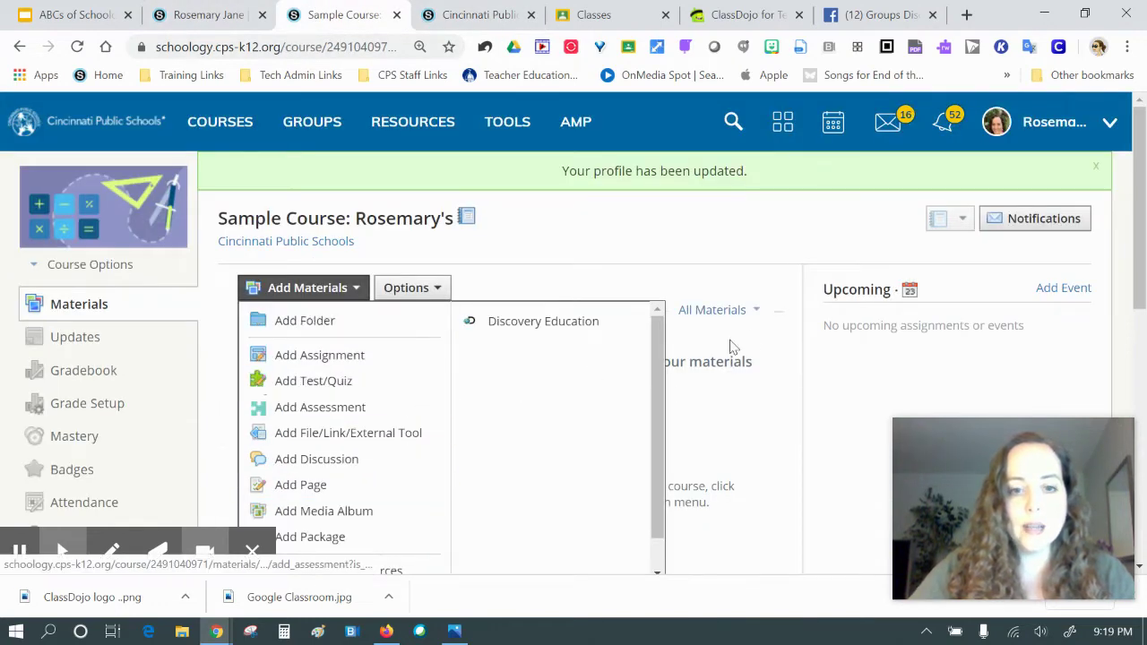
scroll(753, 339, "down", 2)
left_click(432, 387)
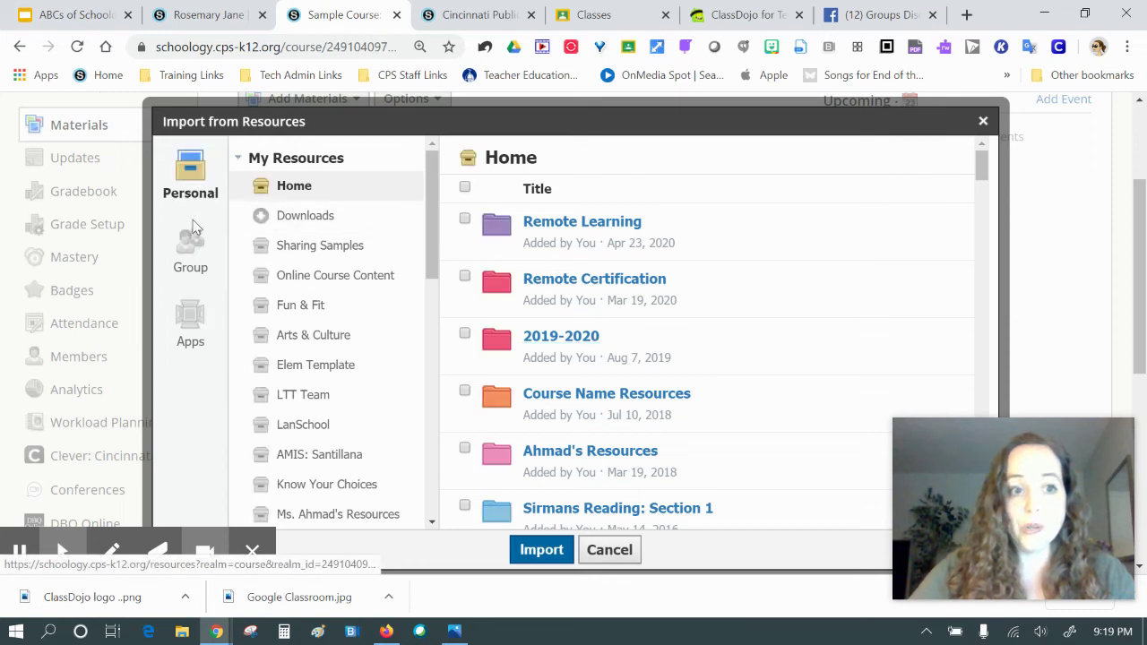
left_click(190, 249)
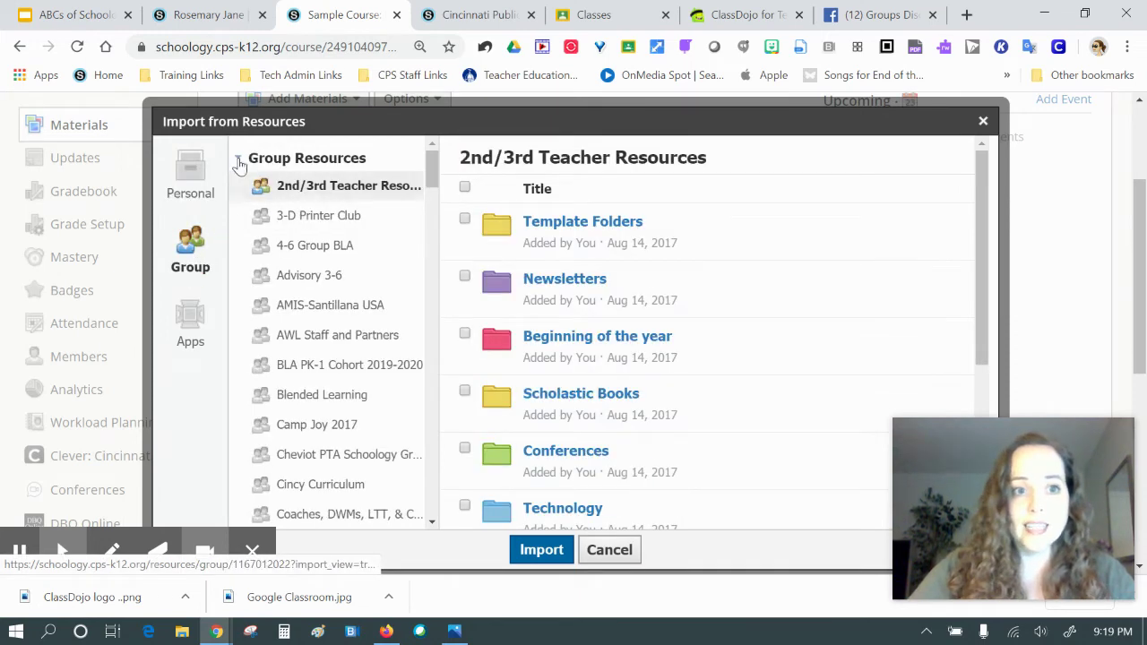
left_click(238, 162)
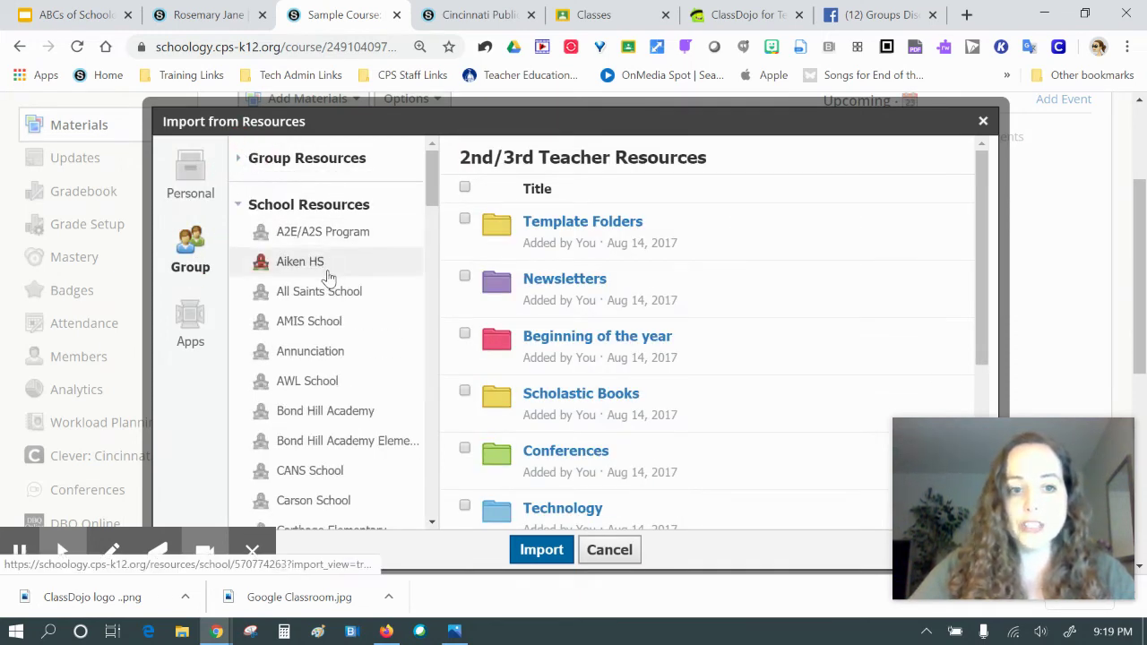
scroll(328, 278, "down", 5)
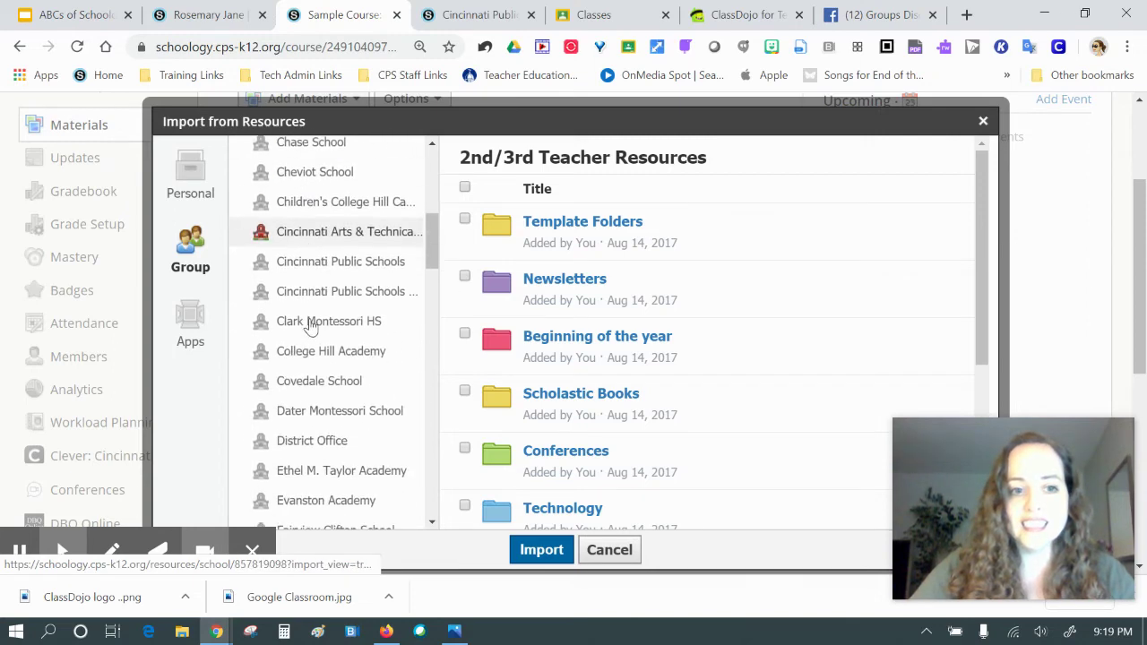
left_click(338, 269)
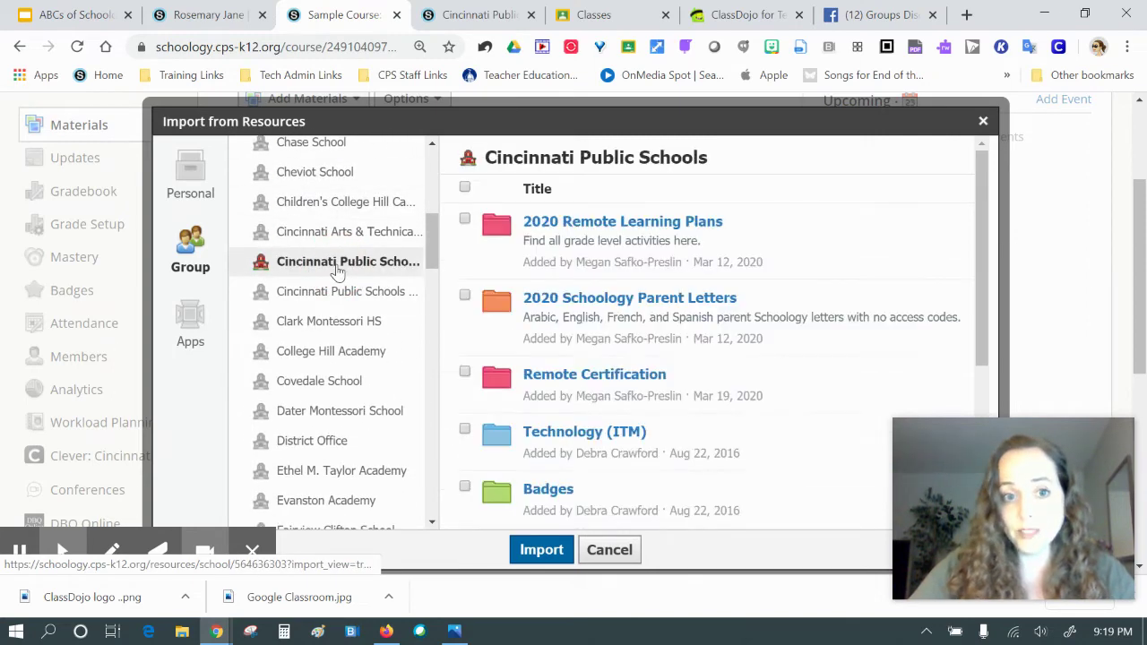
Step: Import the Google Meet, Google Classroom and My Class Dojo template pages from the "For Teachers - Templates You Can Use NOW" folder
scroll(602, 269, "down", 3)
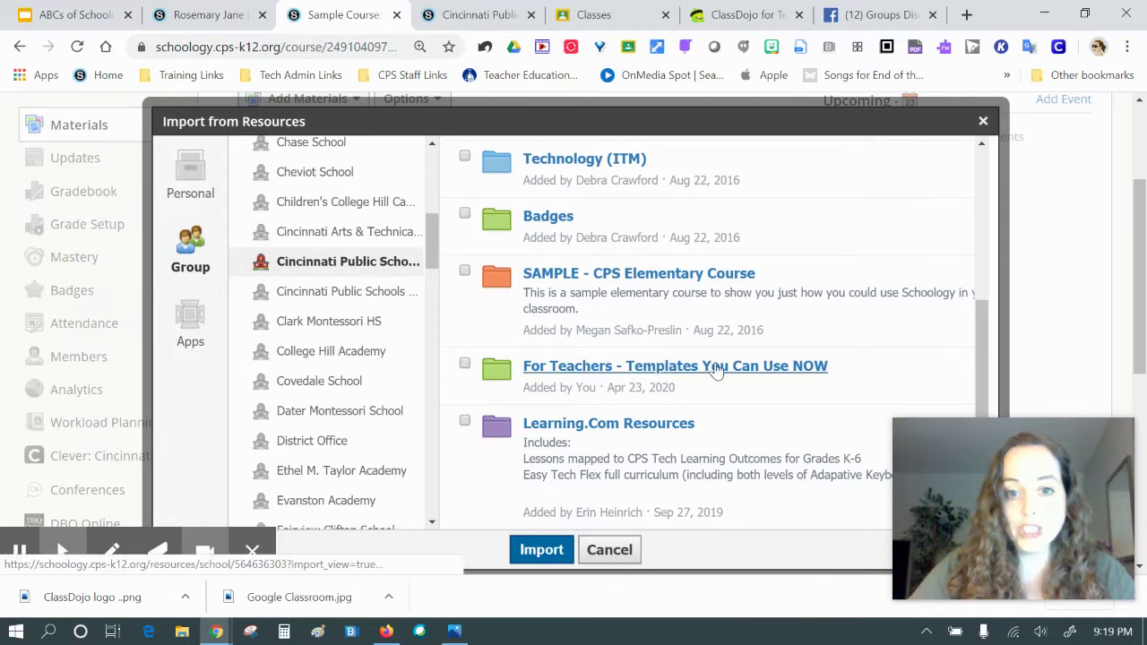
left_click(640, 366)
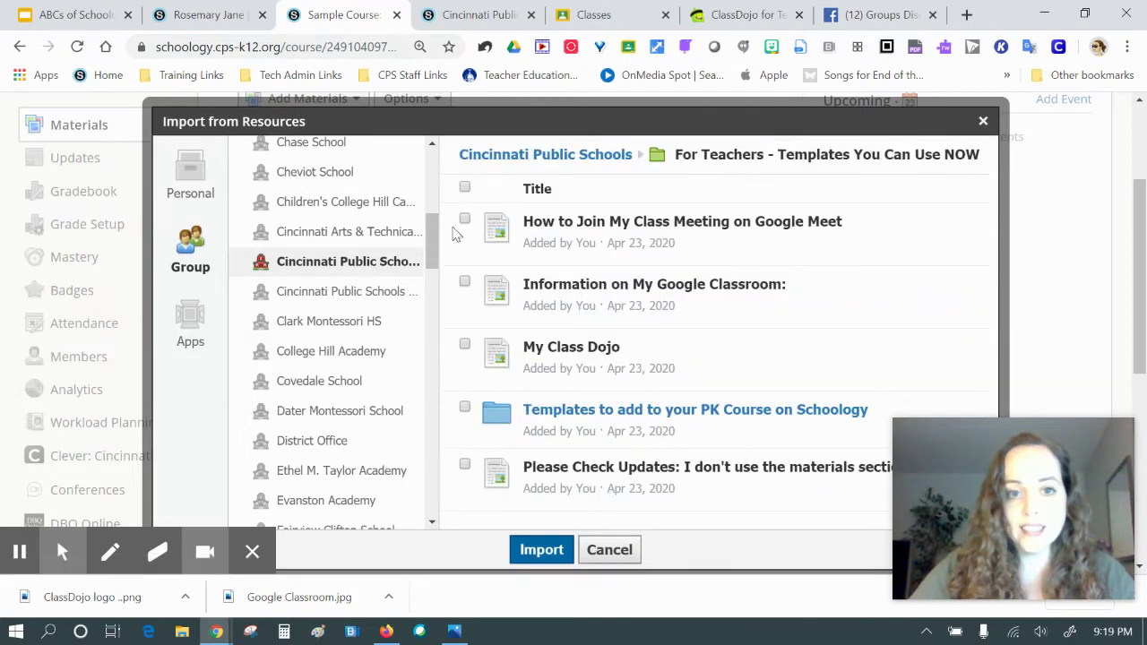
left_click(464, 283)
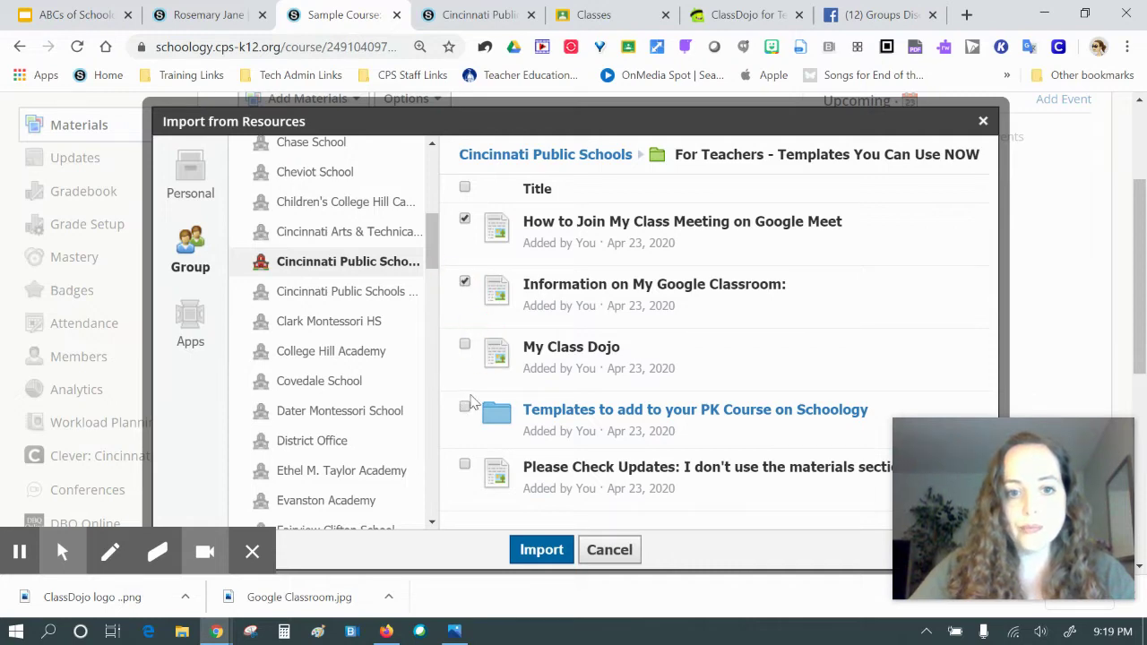
left_click(464, 345)
left_click(538, 548)
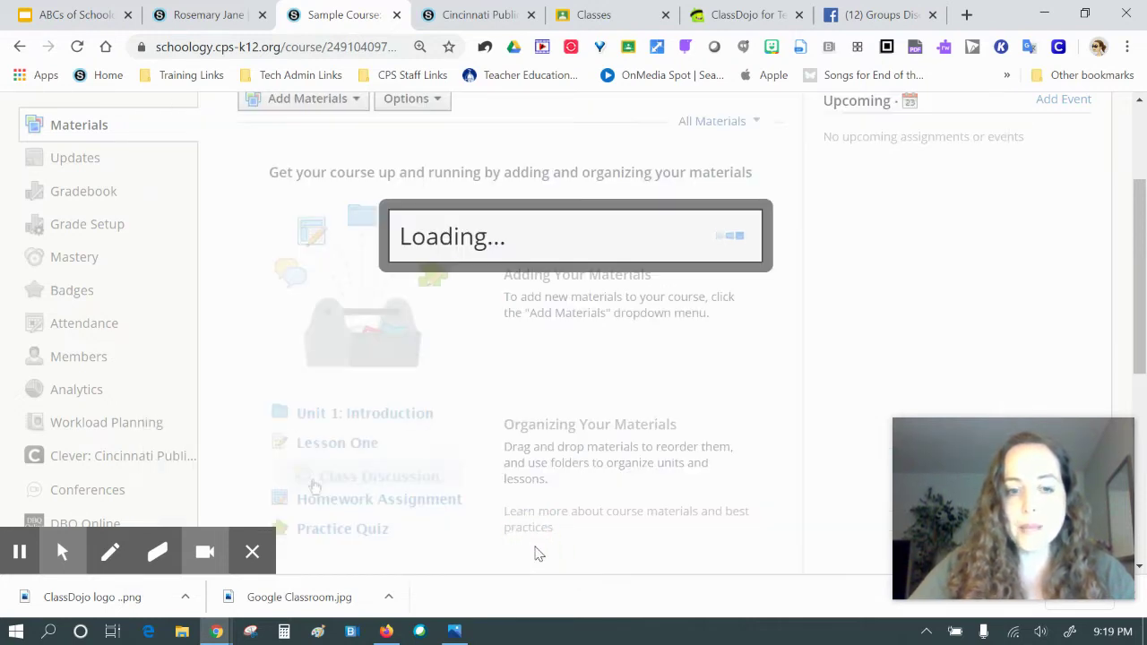
left_click(541, 368)
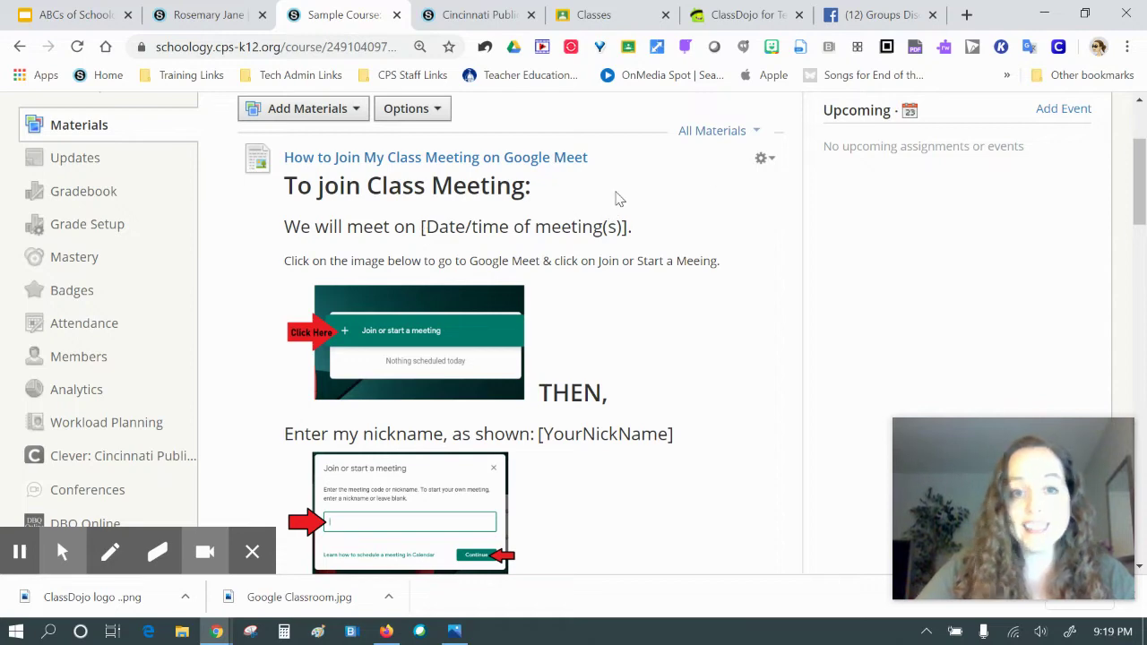
Step: Open the "How to Join My Class Meeting on Google Meet" page for editing, examine its date and nickname placeholders, and close the editor
left_click(761, 159)
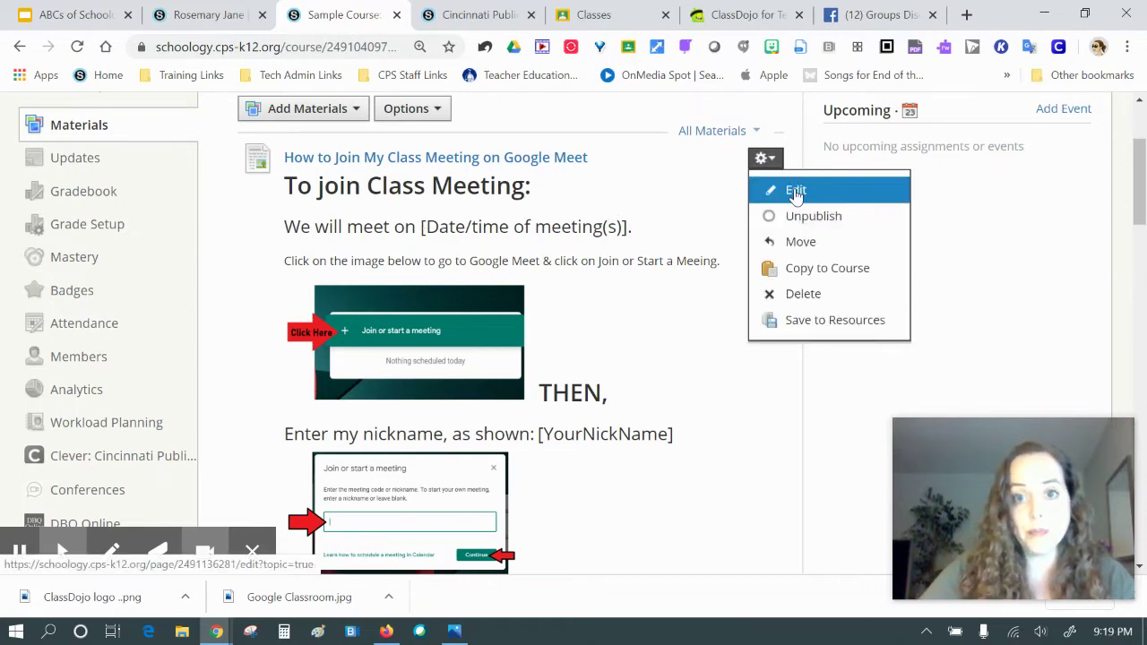
left_click(771, 189)
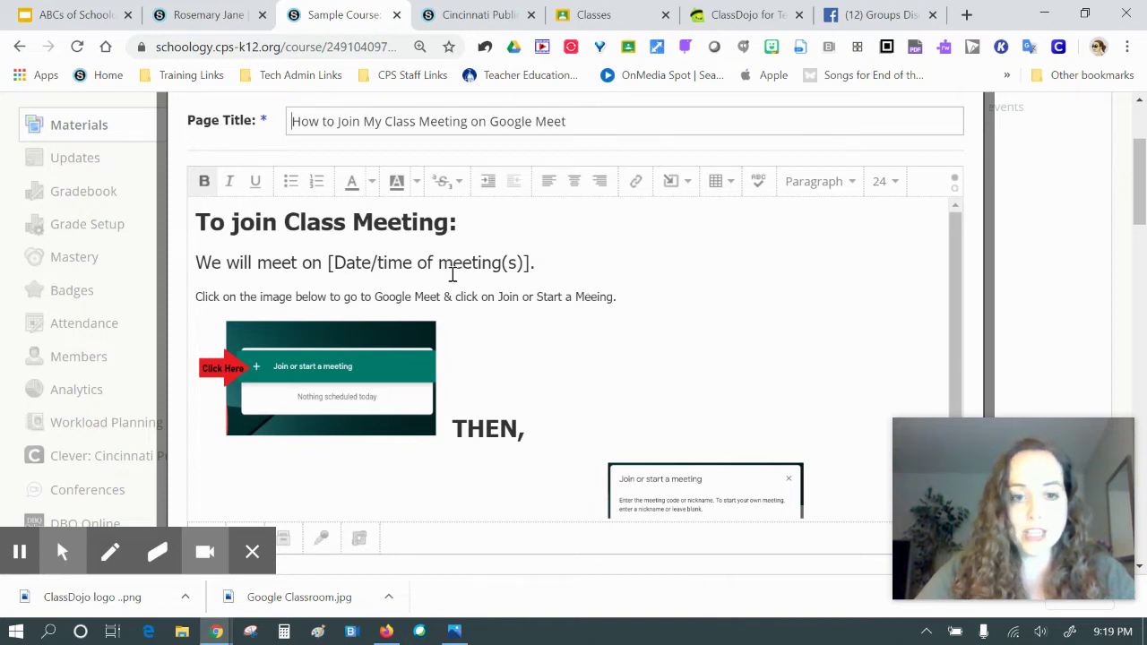
scroll(587, 280, "down", 1)
scroll(584, 277, "up", 1)
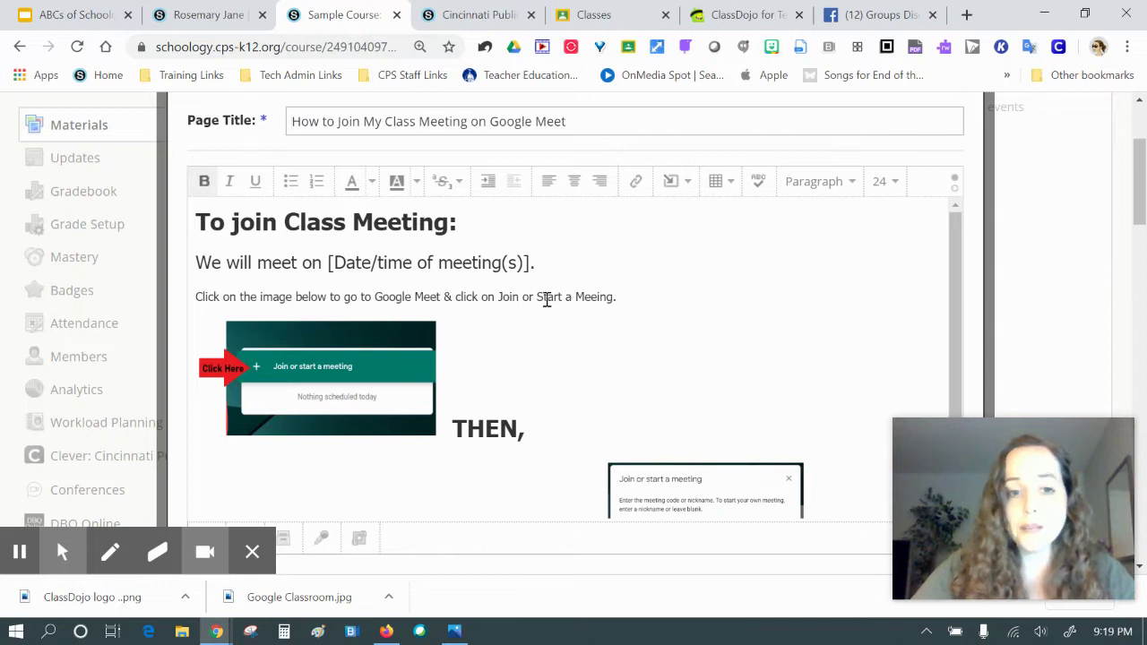
scroll(549, 301, "down", 1)
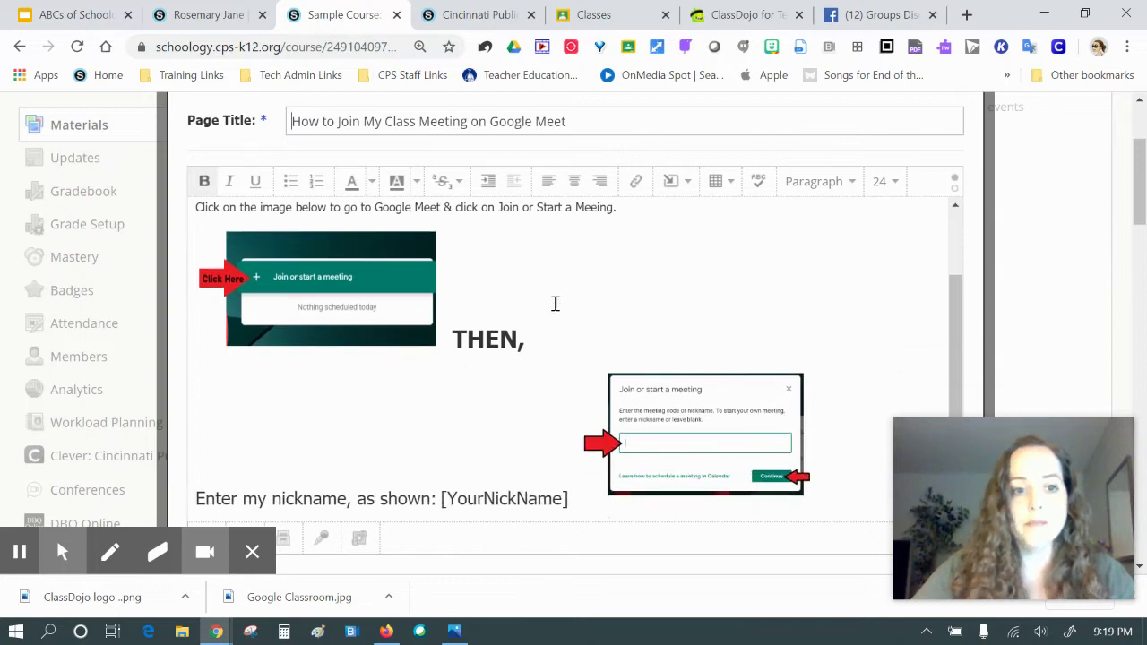
double_click(533, 497)
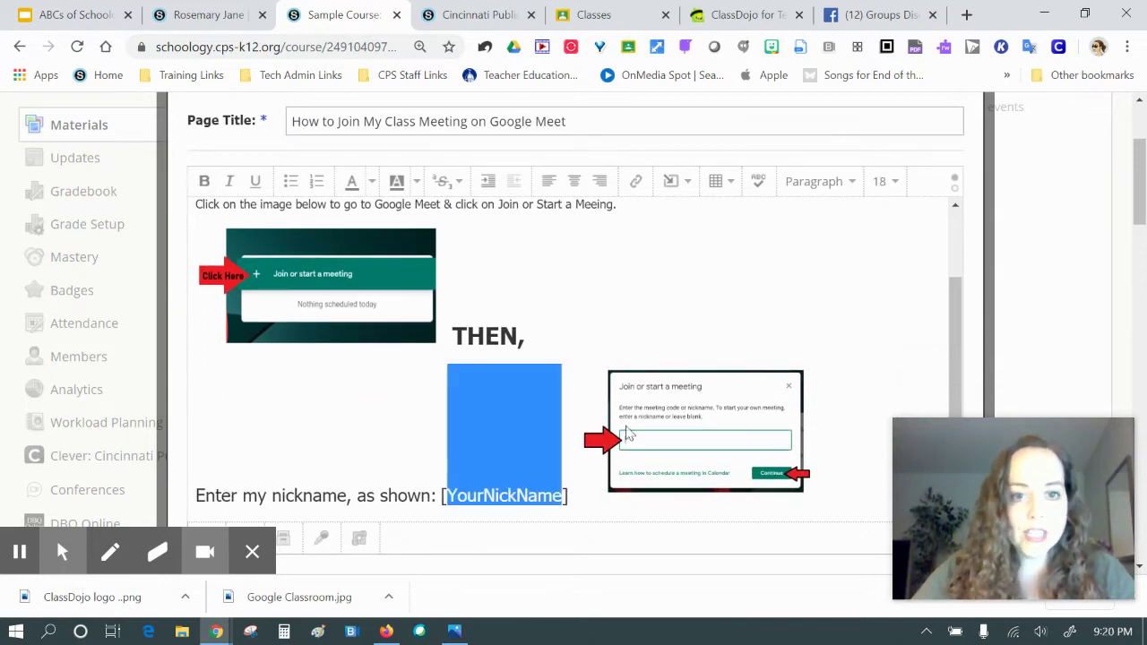
scroll(734, 329, "up", 1)
scroll(732, 345, "down", 5)
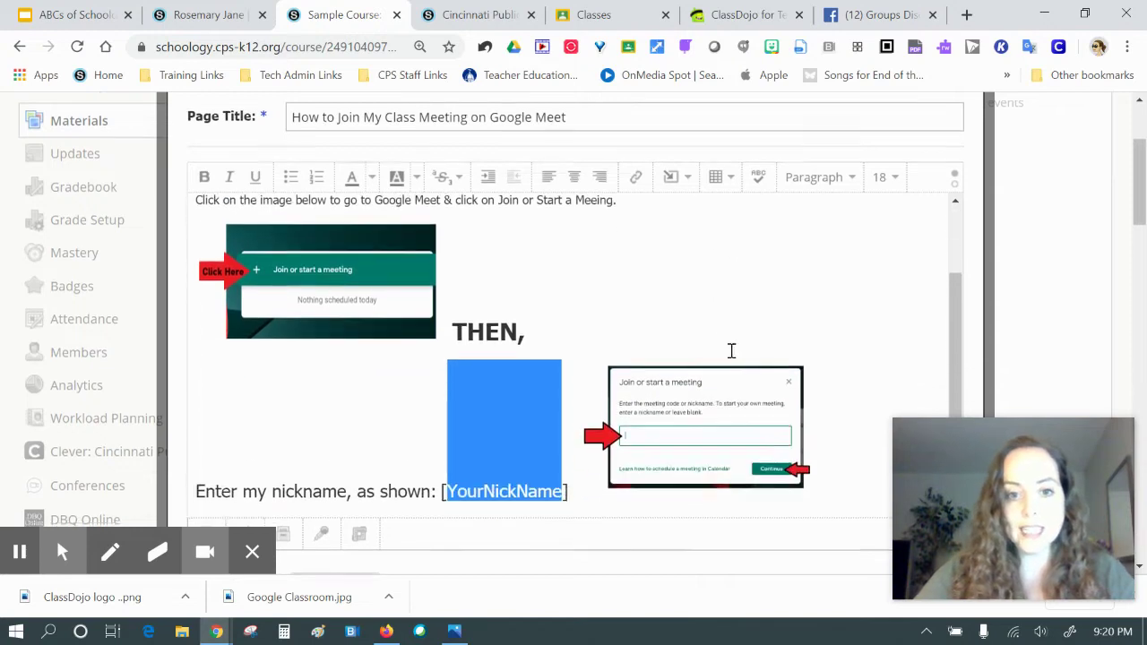
left_click(541, 265)
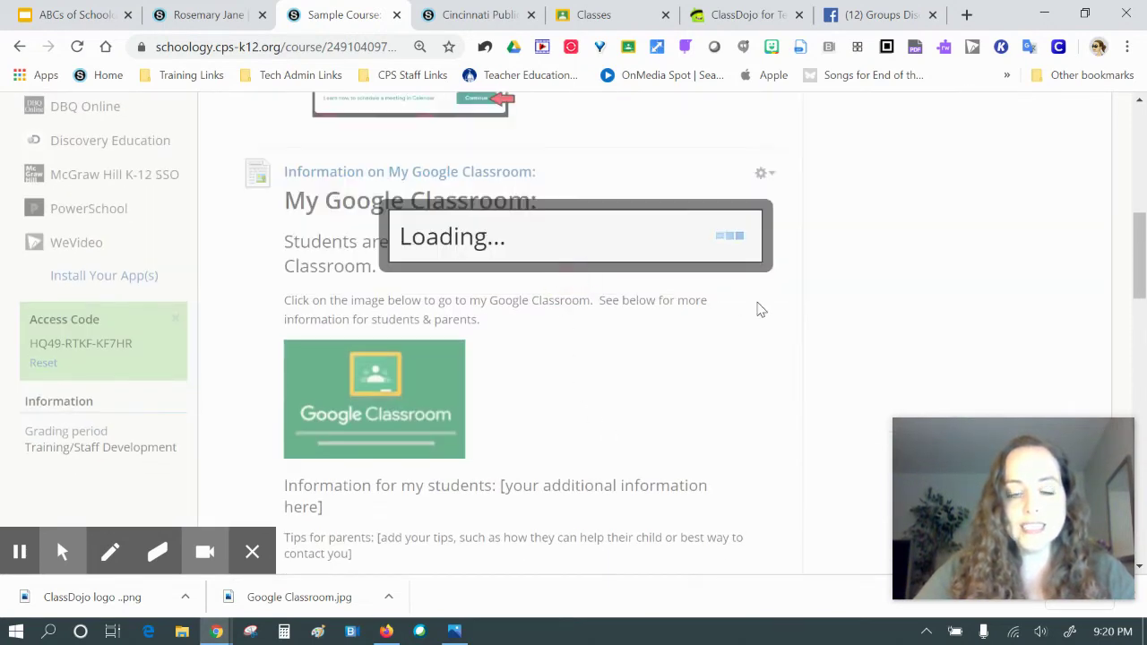
Step: Look through the imported Google Classroom and My Class Dojo pages, examining the placeholders for additional information, parent tips and join codes
scroll(552, 276, "down", 2)
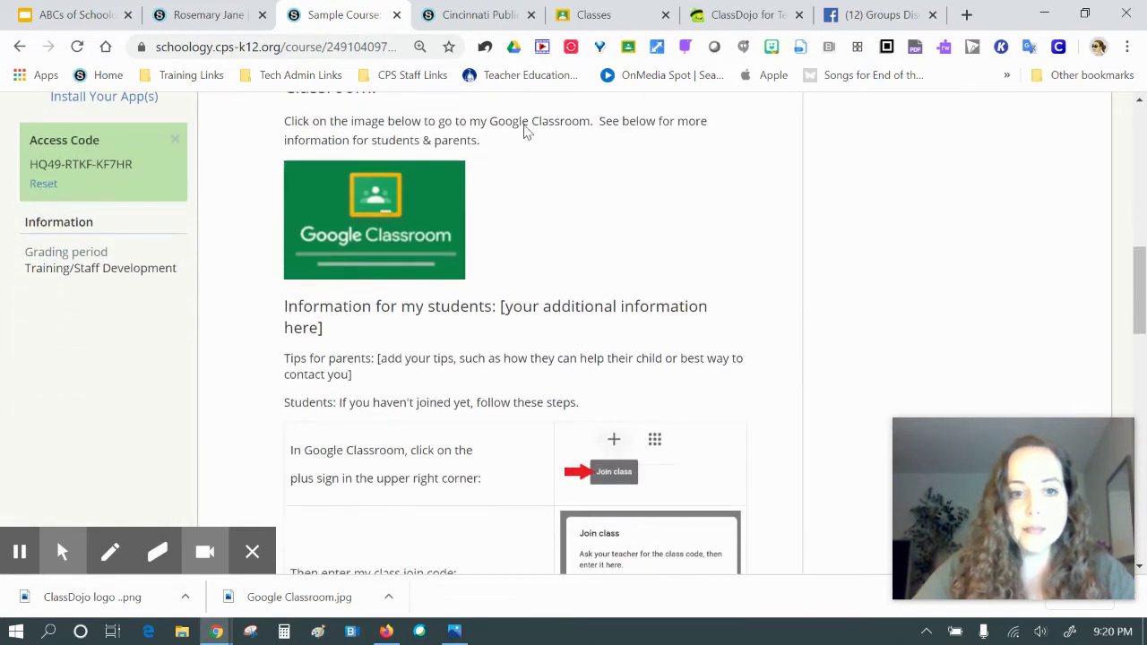
scroll(491, 298, "down", 1)
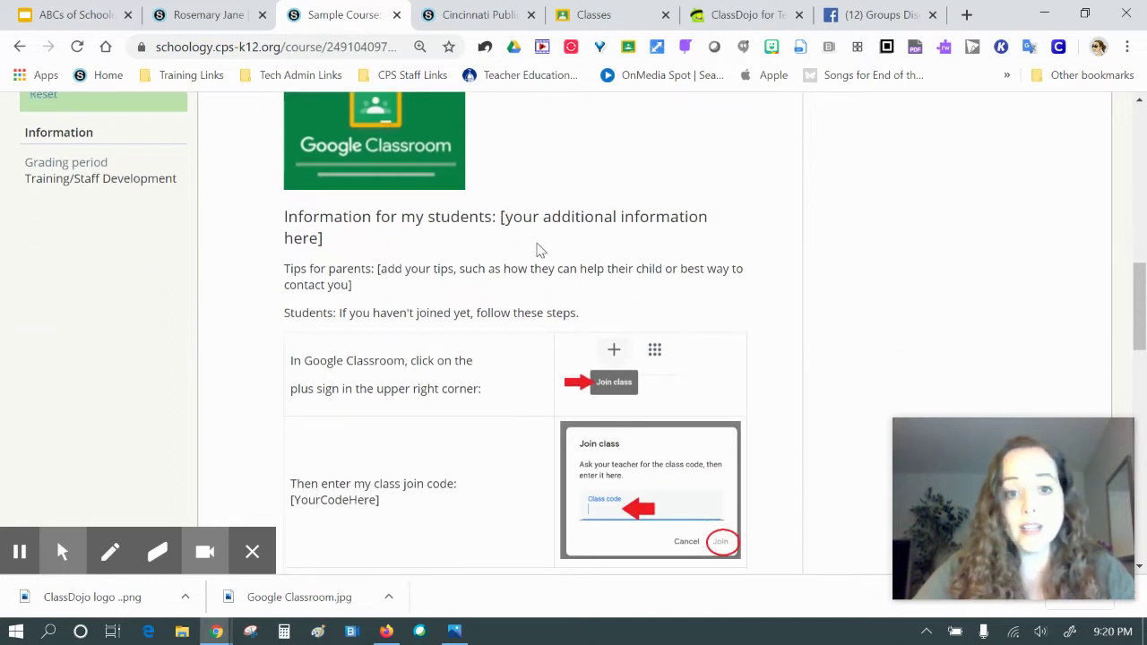
scroll(538, 224, "down", 1)
scroll(476, 289, "down", 5)
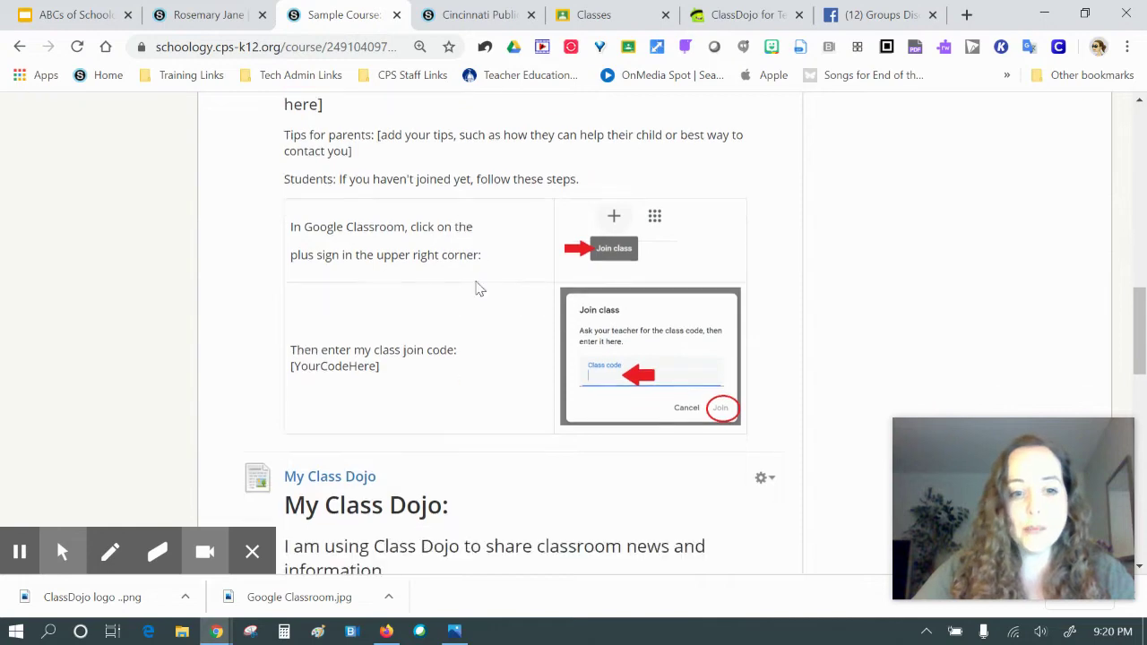
scroll(507, 174, "down", 8)
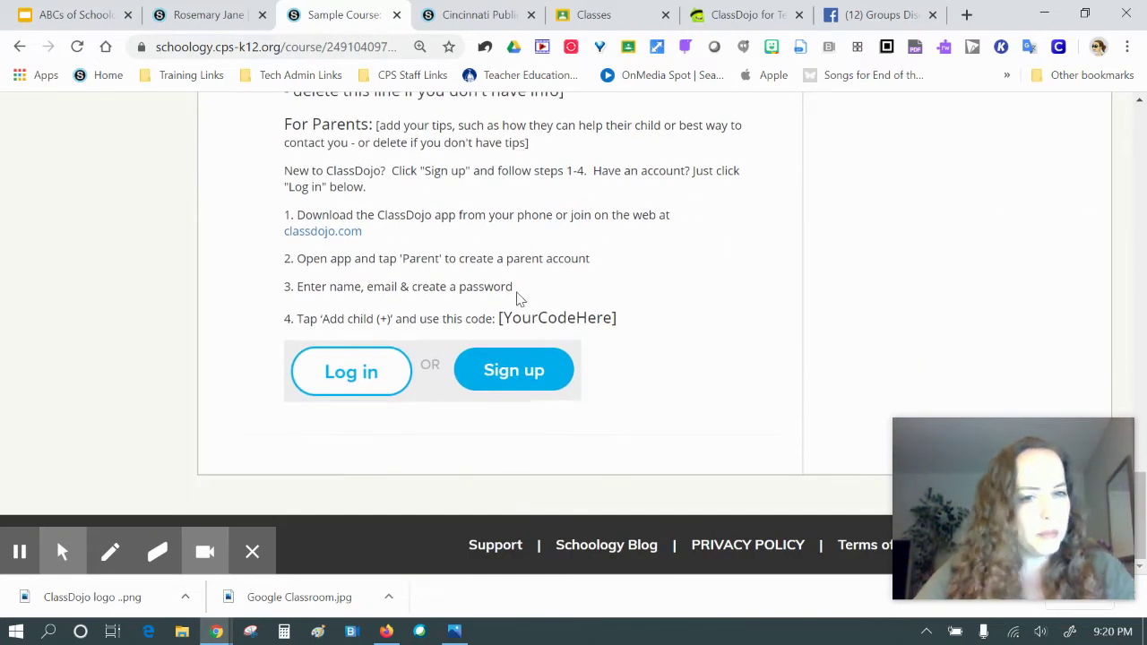
scroll(584, 318, "up", 10)
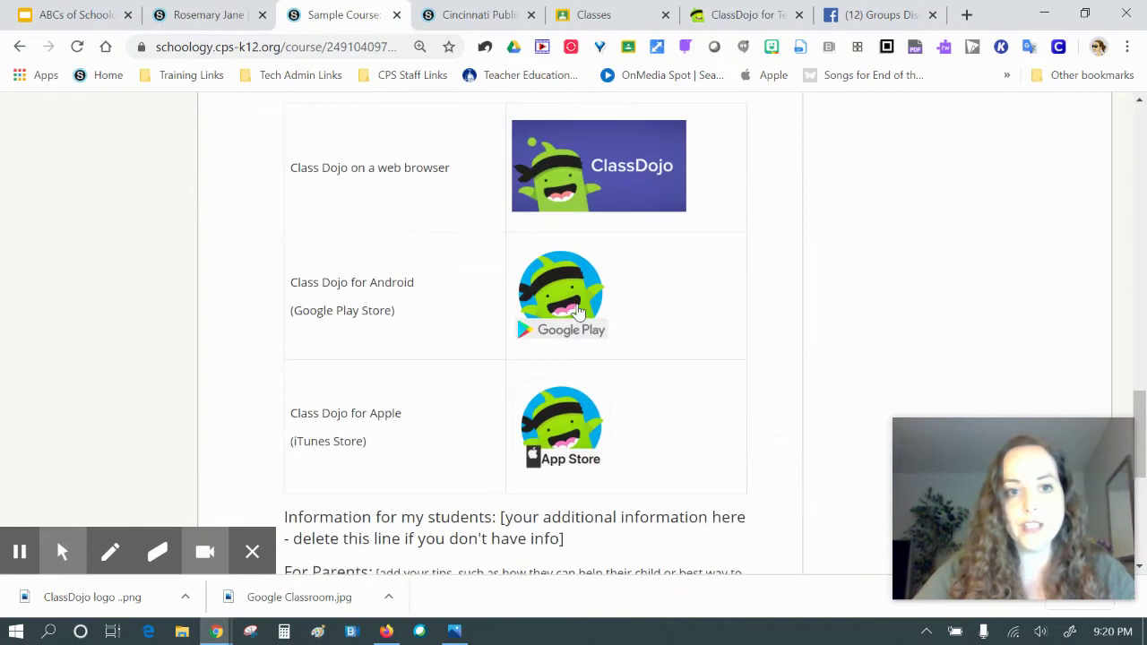
scroll(578, 309, "up", 10)
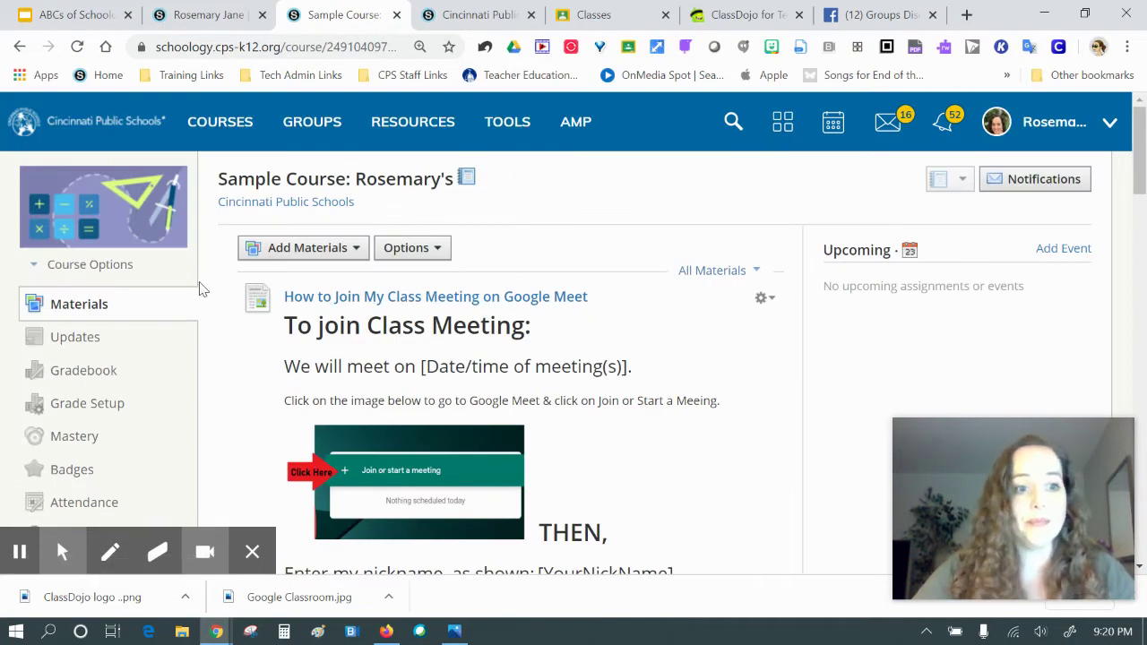
Step: Write a course update reading "Message" and start an audio and video recording for it
left_click(79, 348)
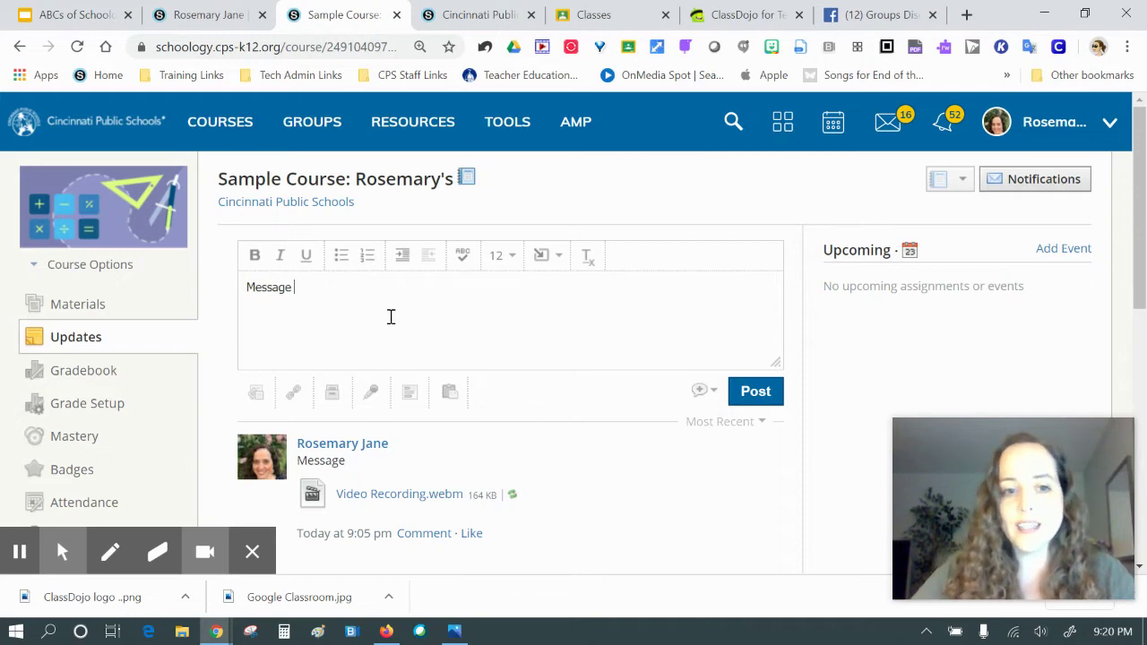
left_click(372, 393)
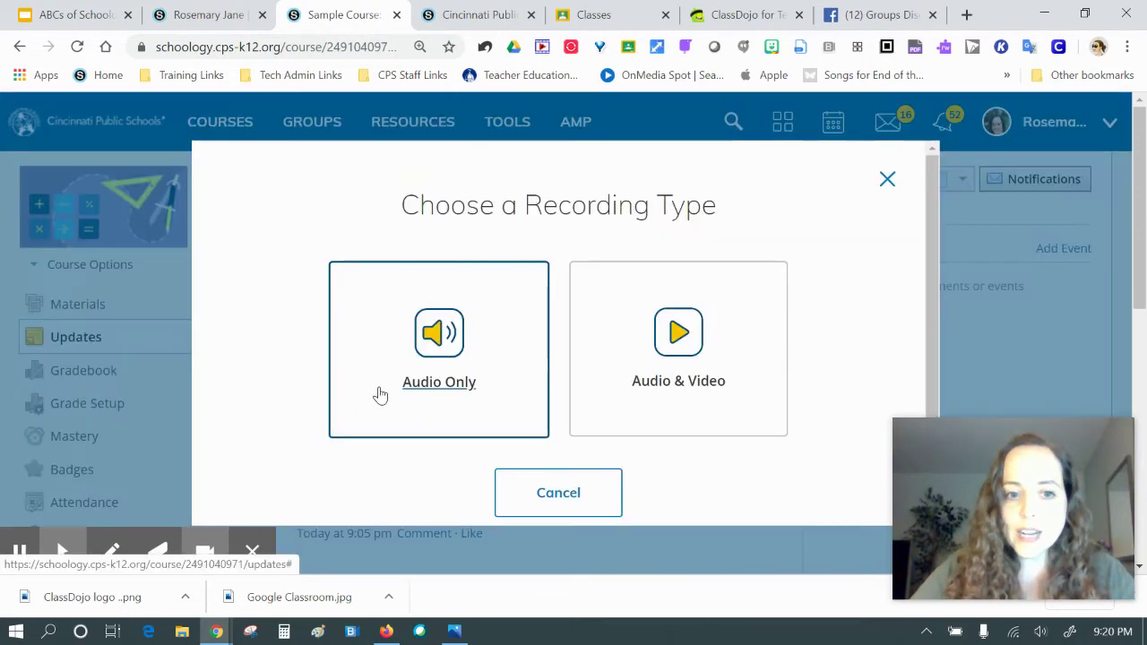
left_click(725, 367)
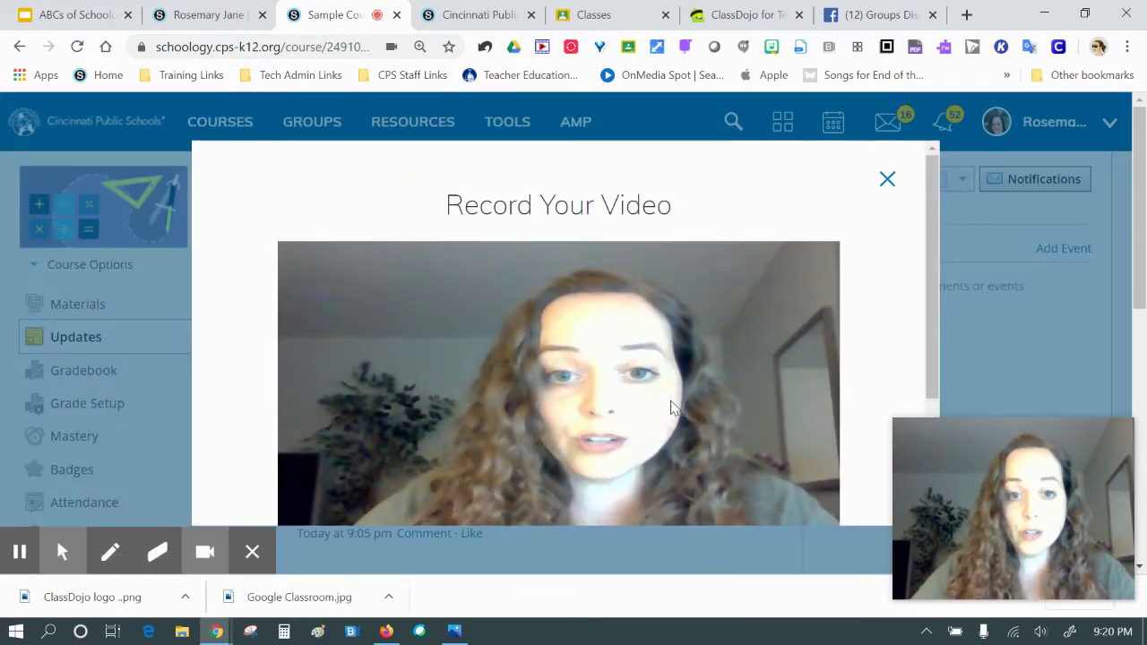
scroll(640, 402, "down", 2)
left_click(594, 434)
scroll(640, 353, "up", 2)
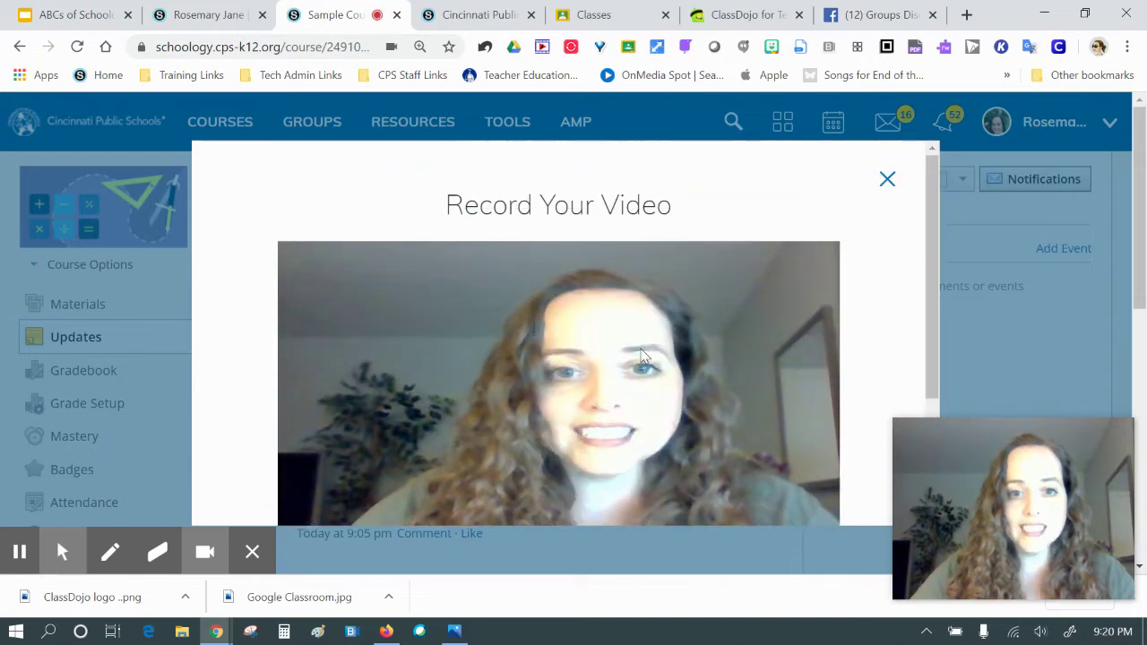
Step: Stop the video recording, attach it to the update, and post the update to the course
scroll(686, 360, "down", 1)
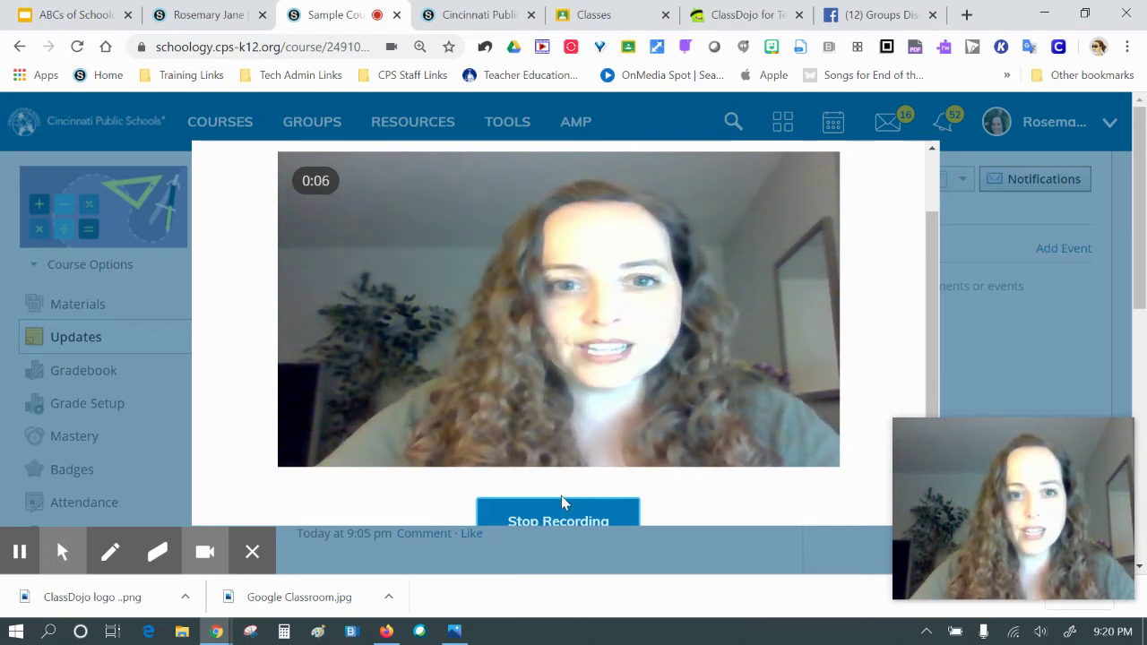
left_click(562, 521)
scroll(439, 453, "down", 2)
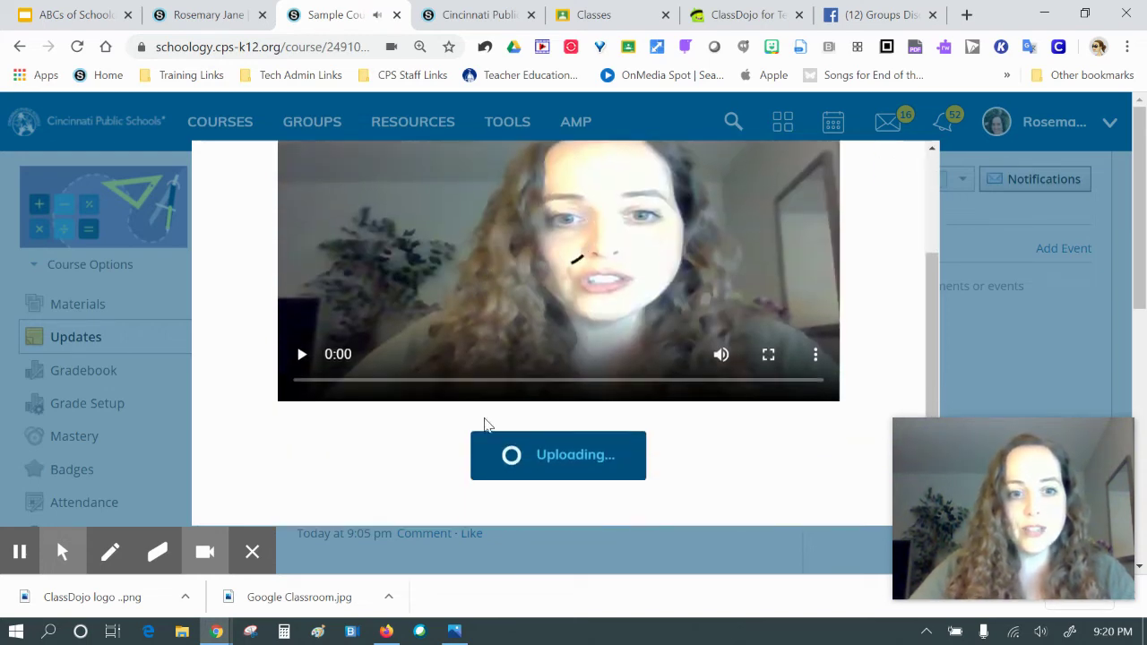
left_click(549, 447)
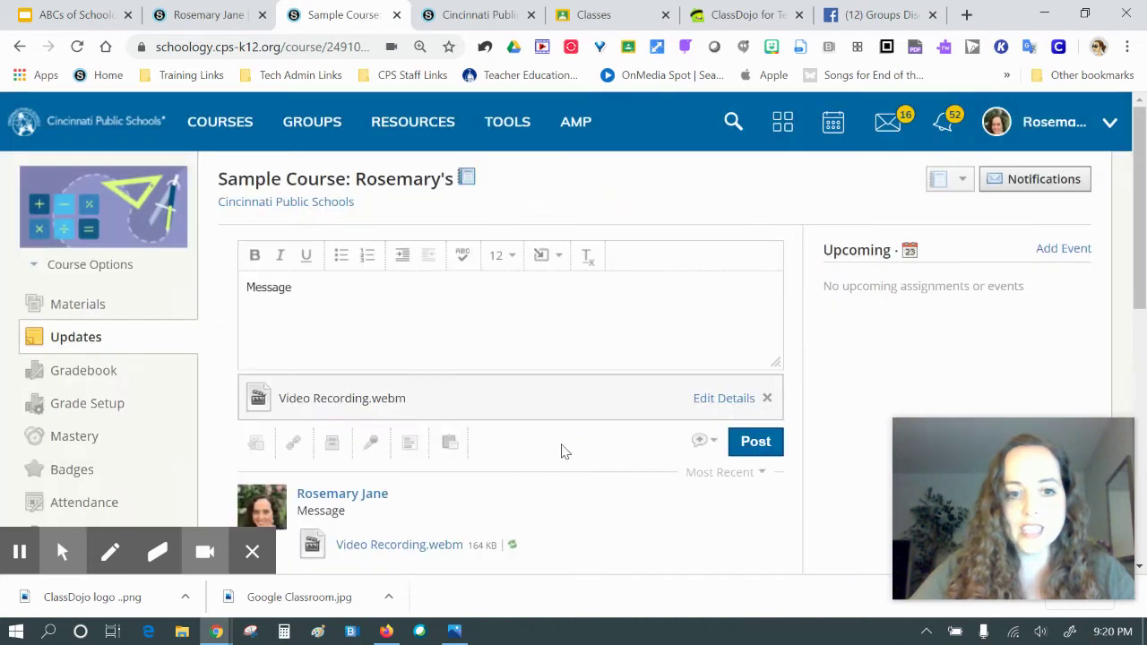
left_click(755, 443)
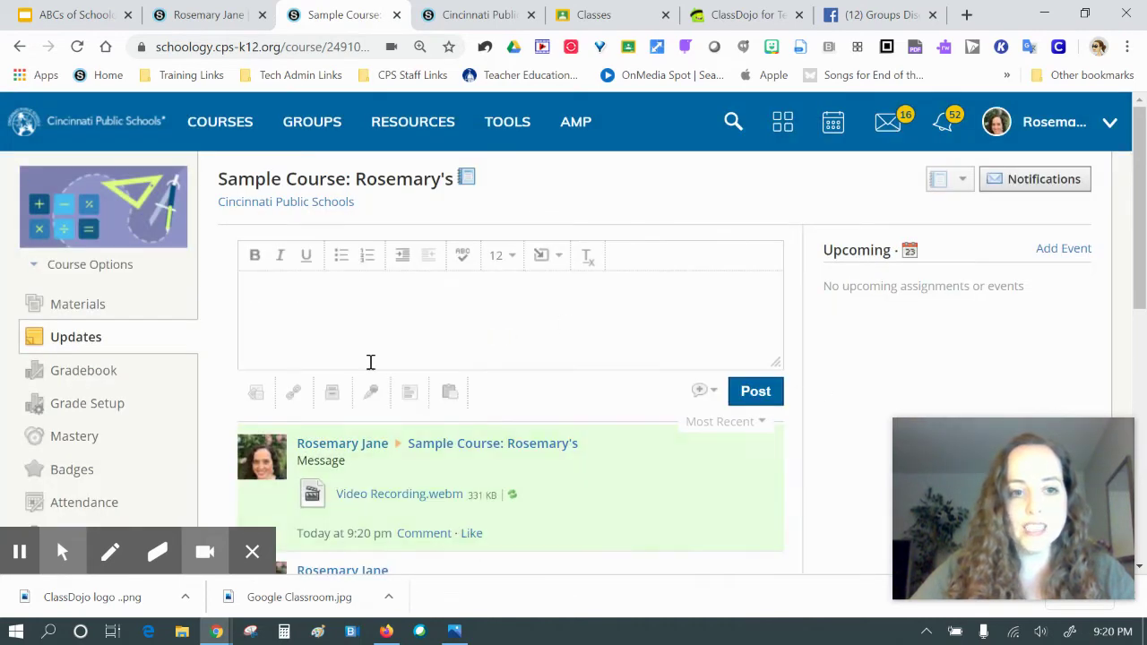
Step: Look over the posted course updates, return to the course materials, and dismiss the Move It exercise reminder
scroll(446, 392, "down", 1)
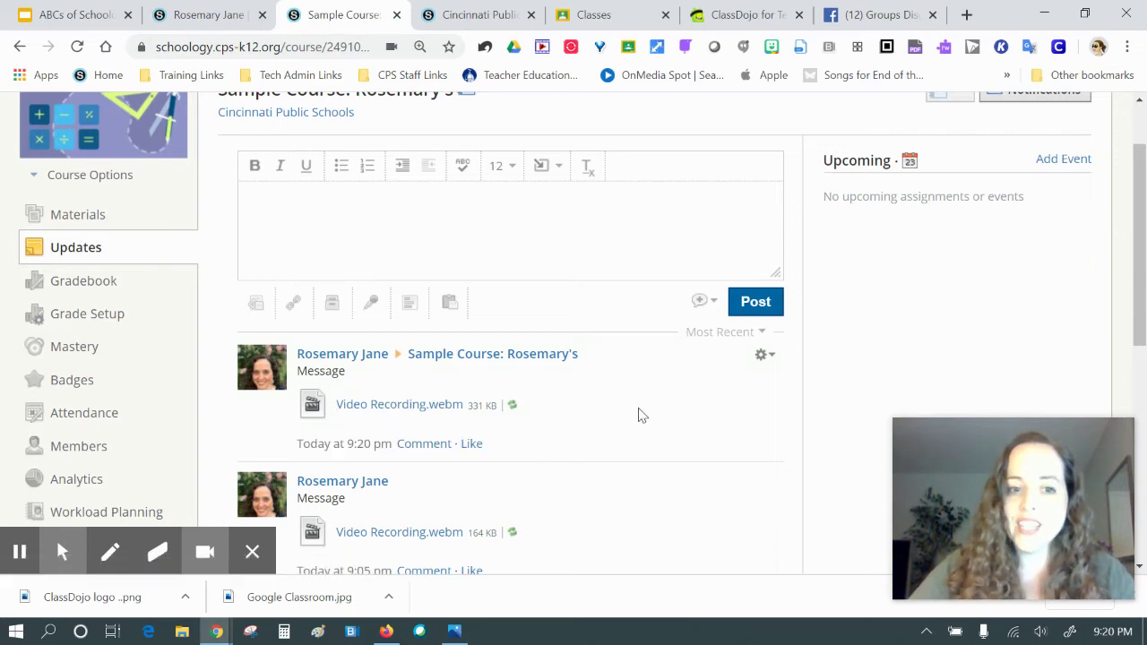
scroll(640, 415, "down", 4)
scroll(574, 399, "up", 5)
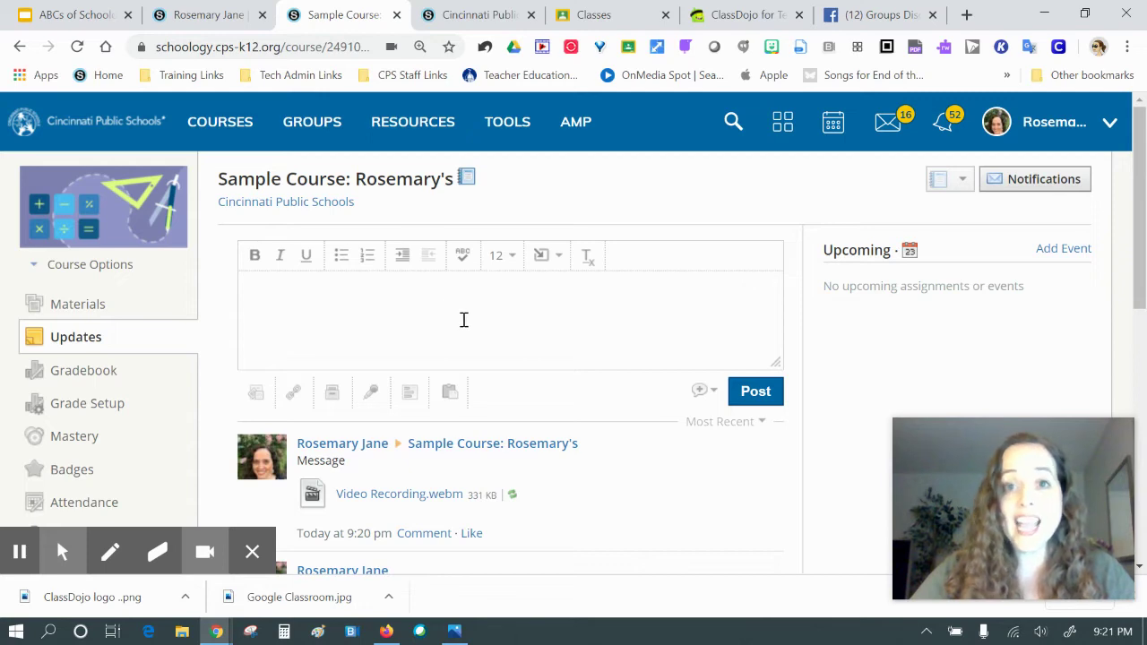
mouse_move(96, 219)
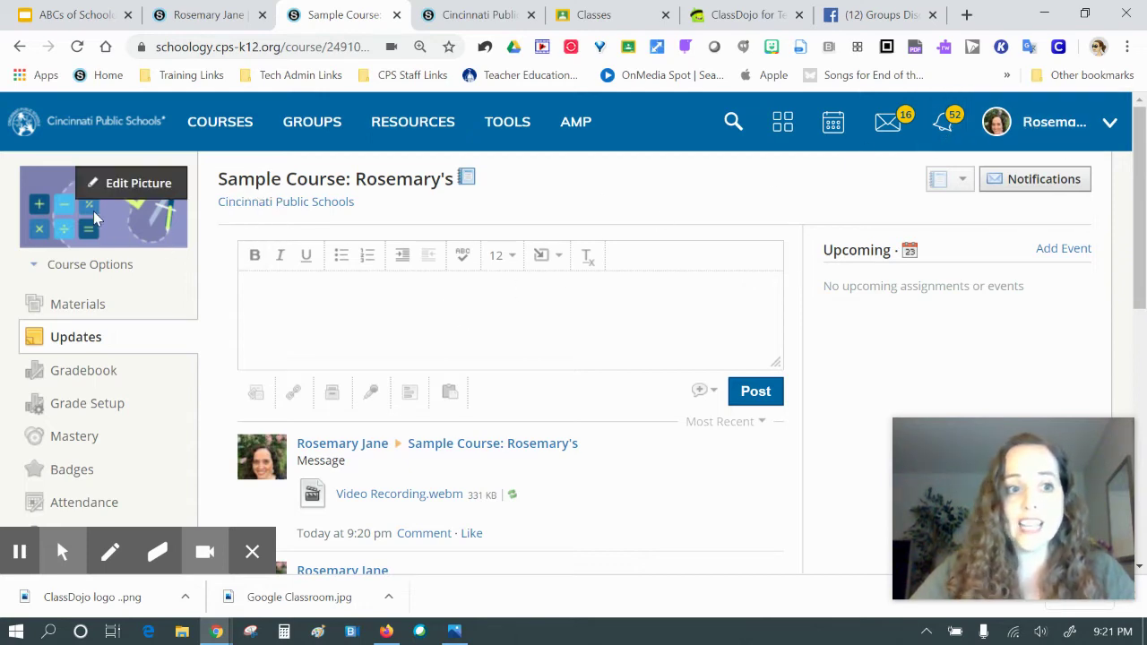
left_click(79, 303)
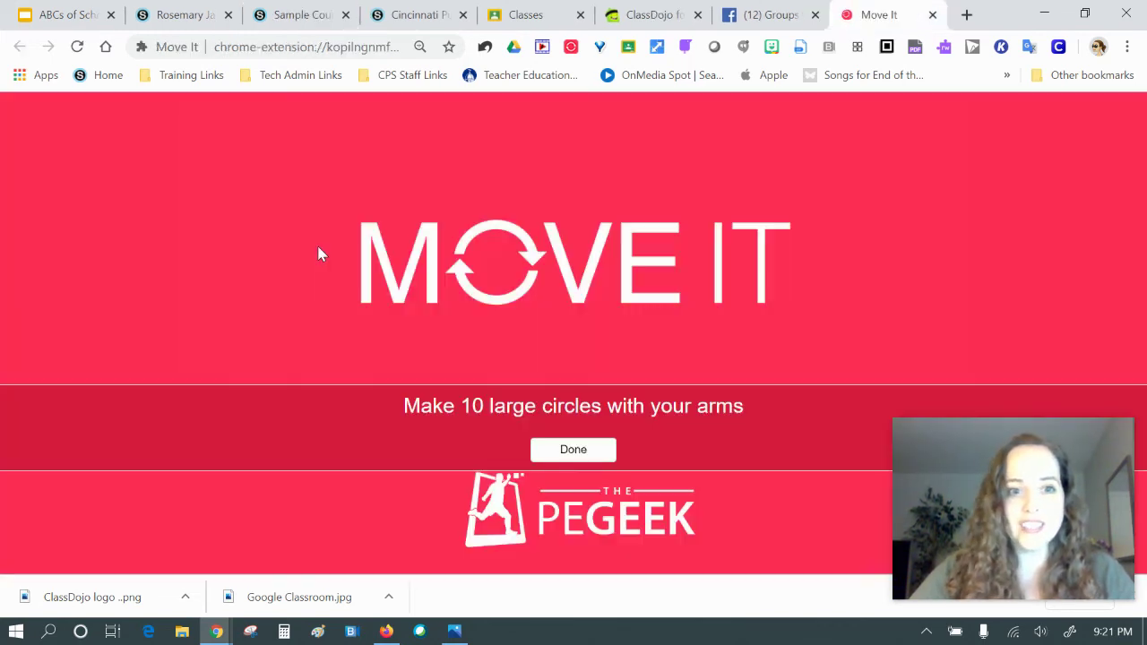
left_click(557, 453)
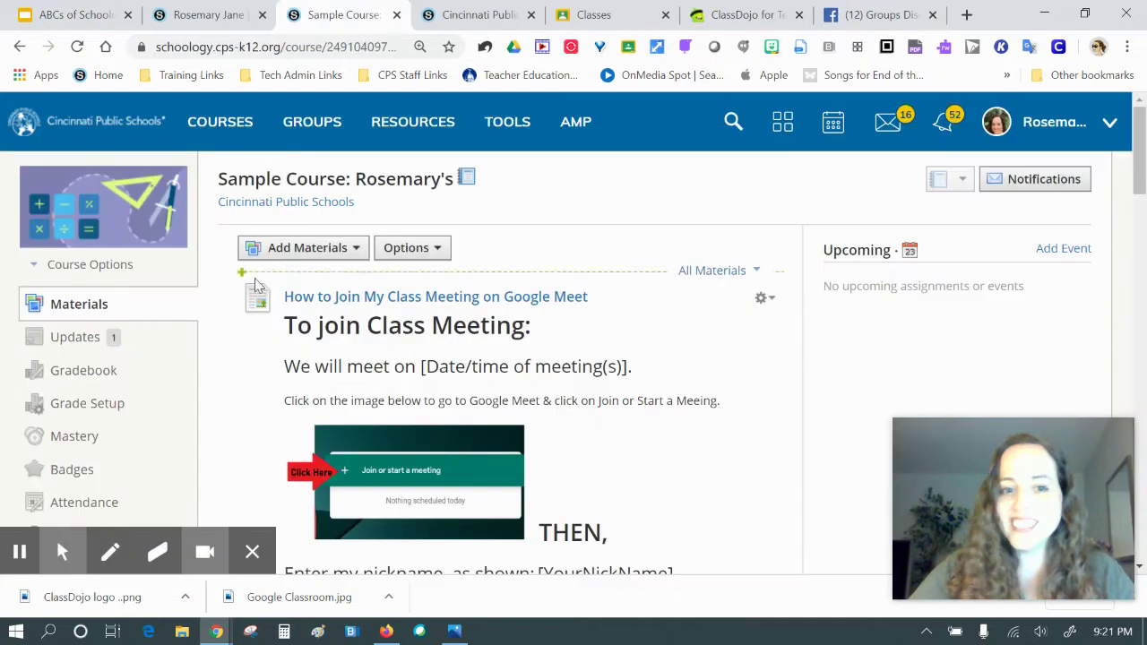
Step: Show the options for adding materials, including importing from resources, and review the Google Meet page without adding anything
left_click(303, 249)
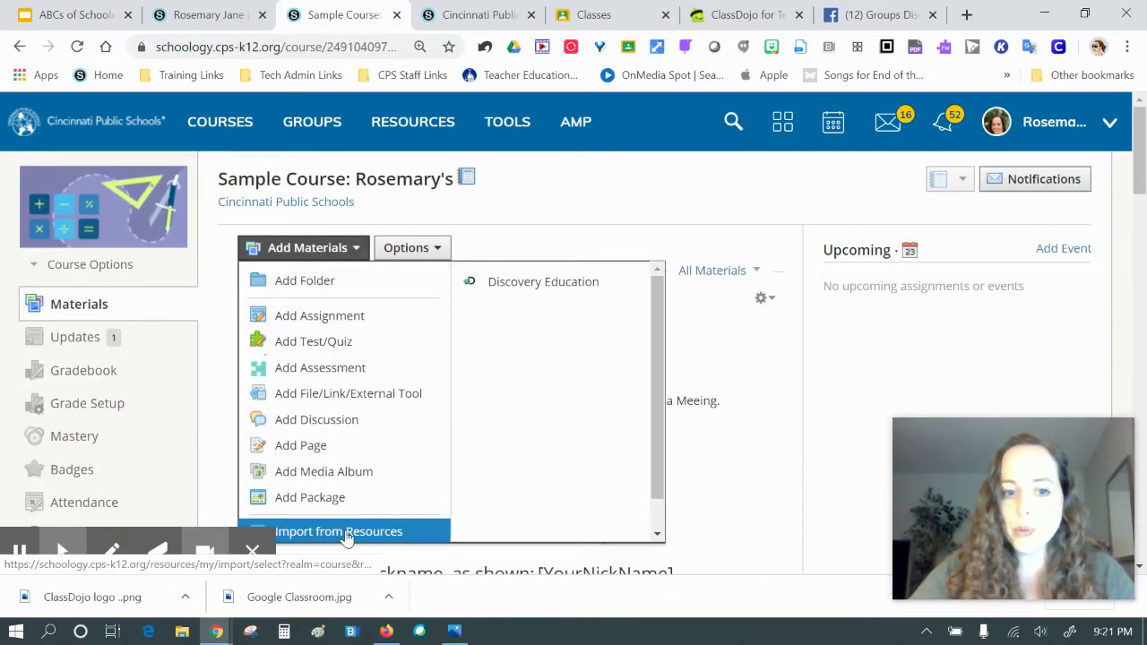
left_click(599, 228)
scroll(637, 251, "down", 7)
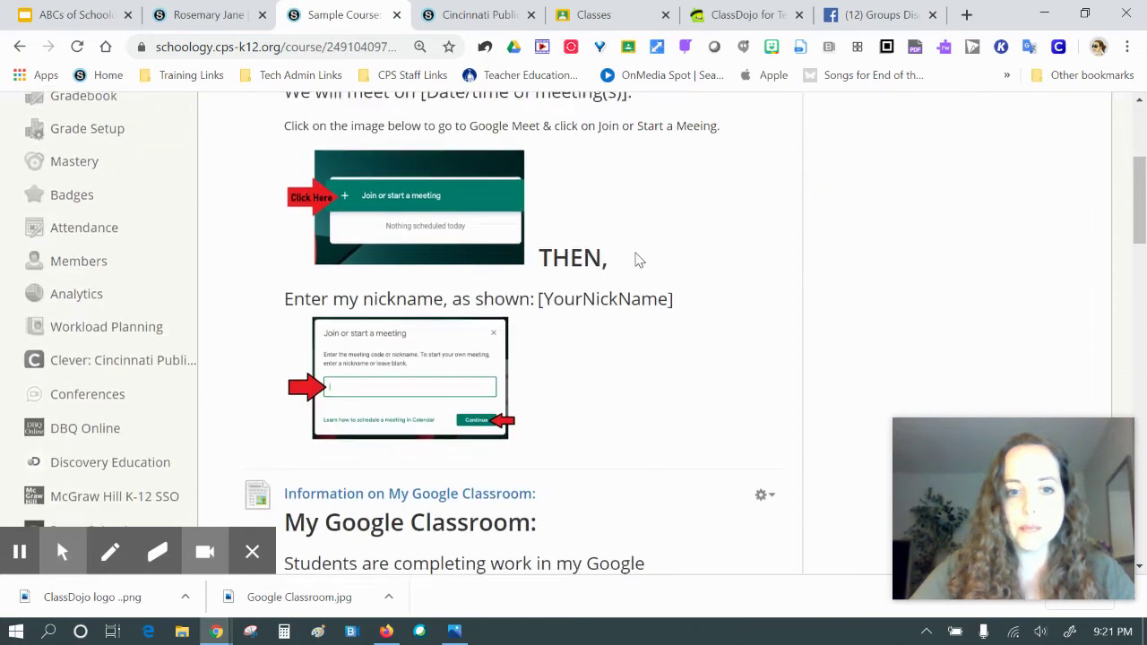
scroll(633, 288, "down", 1)
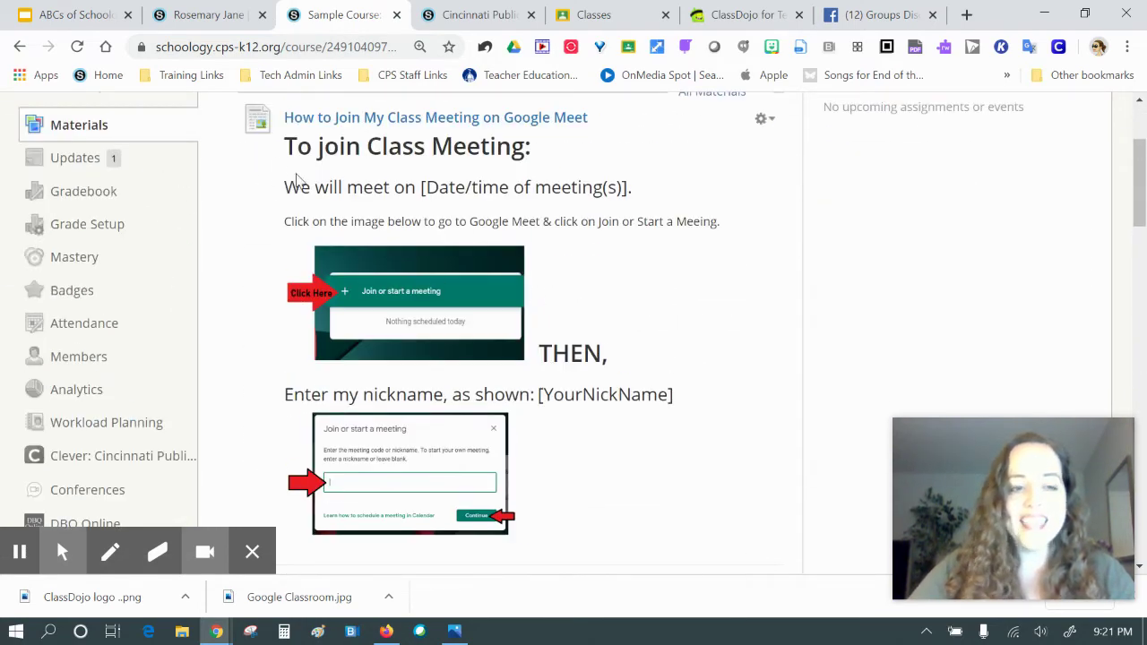
scroll(295, 182, "up", 2)
Step: View the course updates once more and return to the course materials
left_click(91, 343)
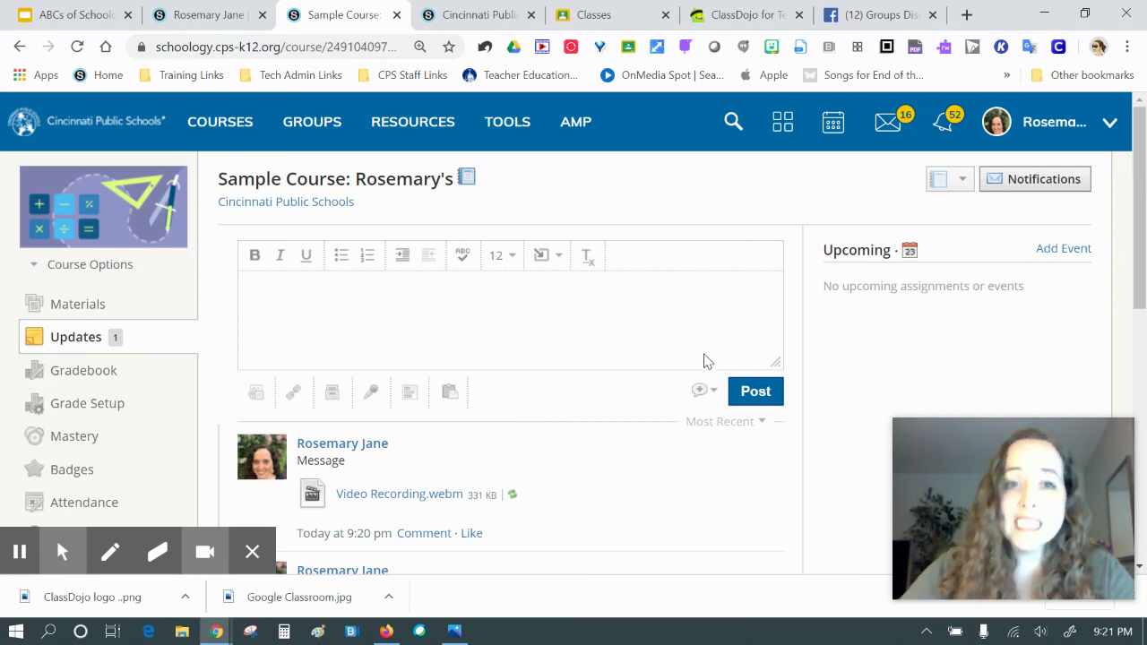
left_click(126, 304)
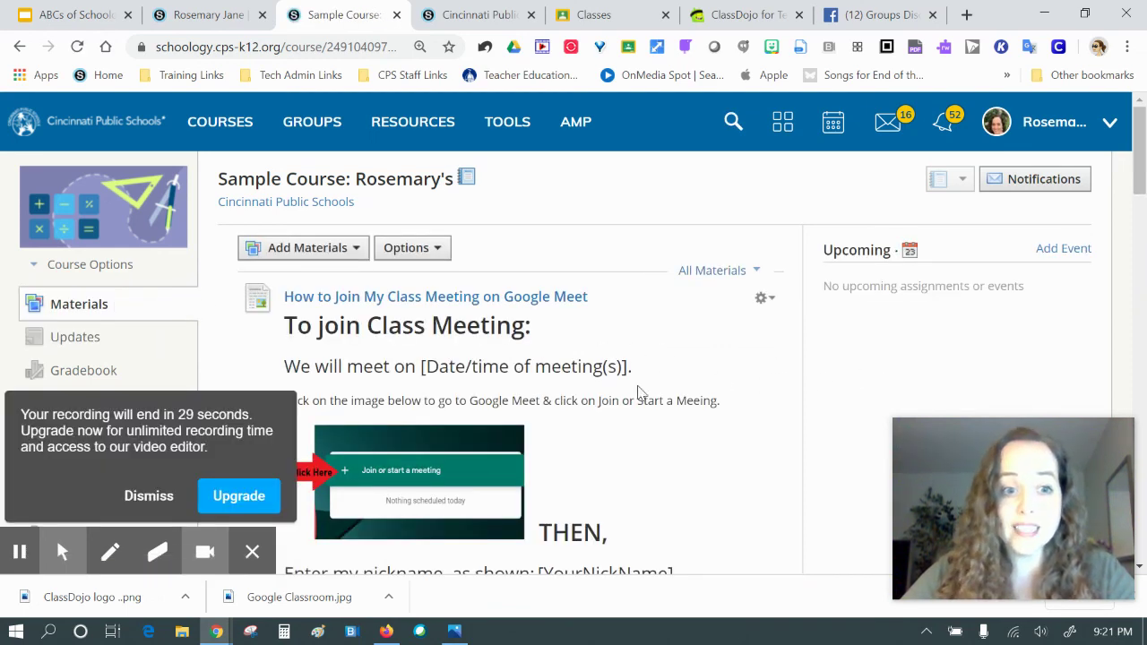
left_click(149, 493)
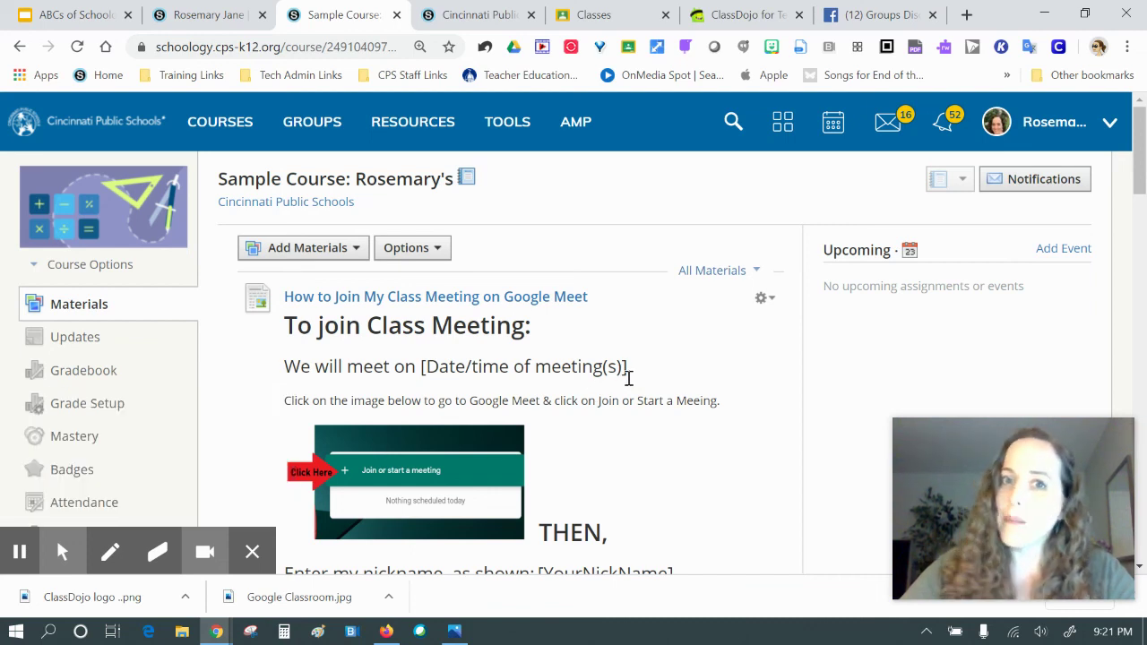
left_click(1127, 46)
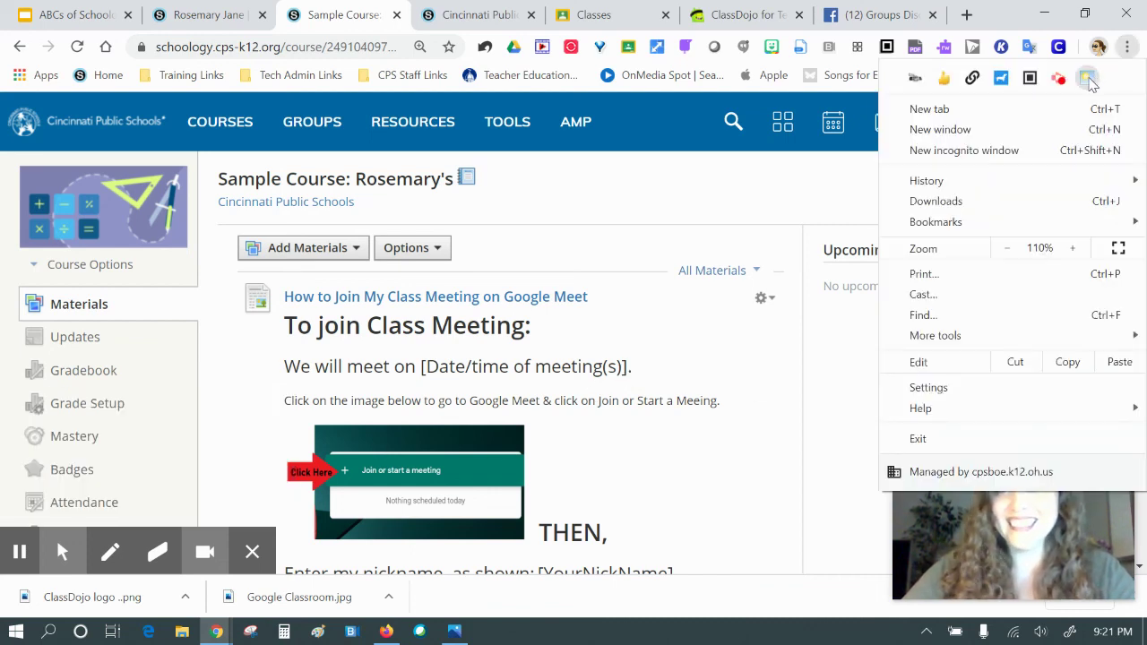
left_click(1059, 79)
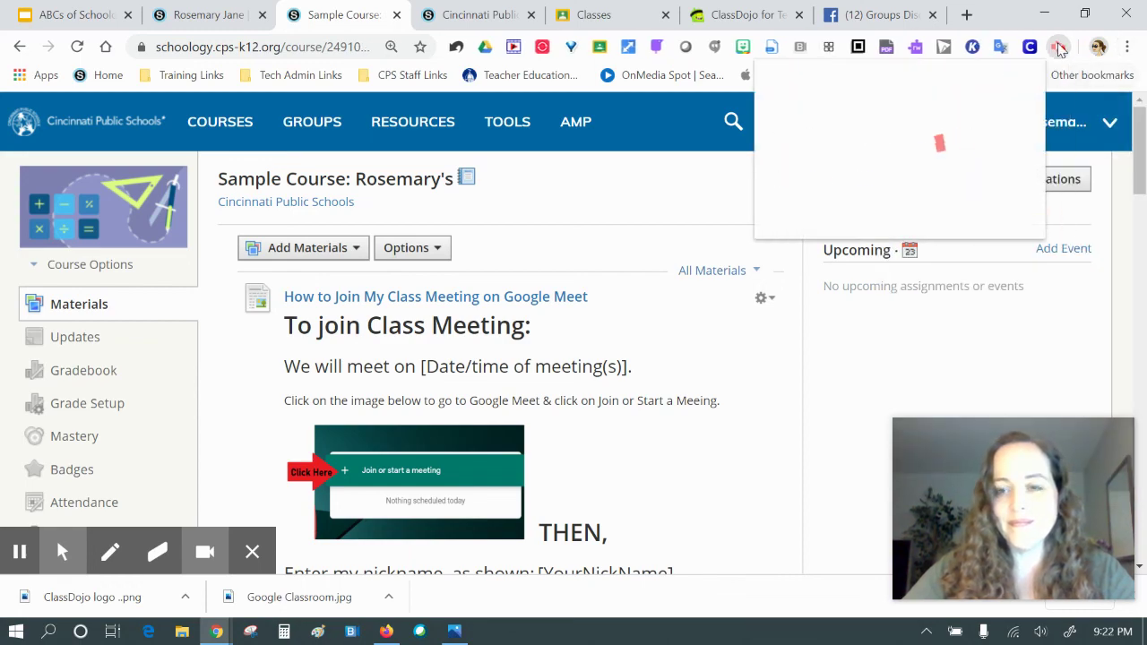